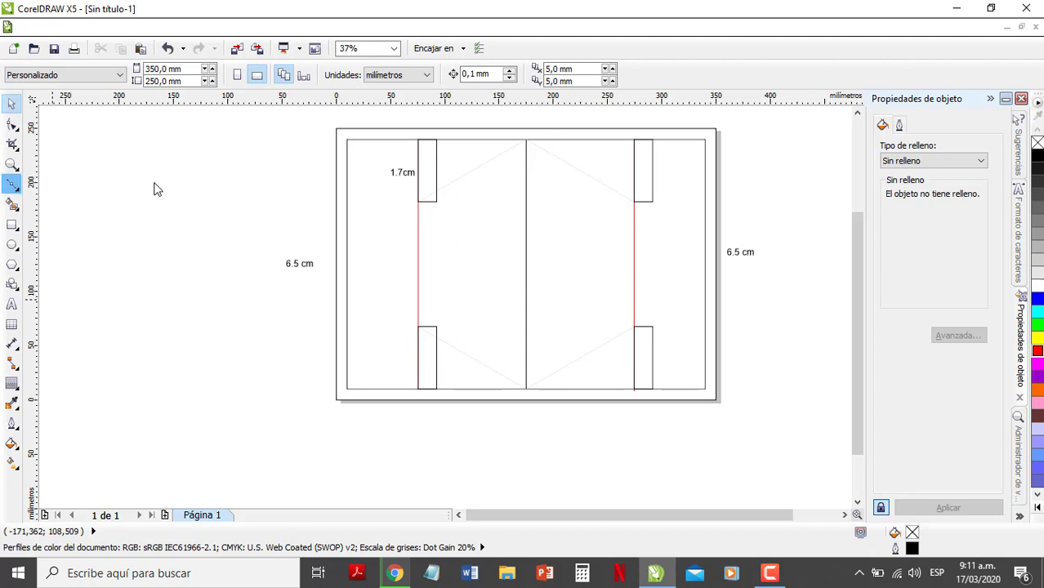
- Draw two straight diagonals joining the opposite corners of the inner frame
{"action": "left_click", "coordinate": [346, 140]}
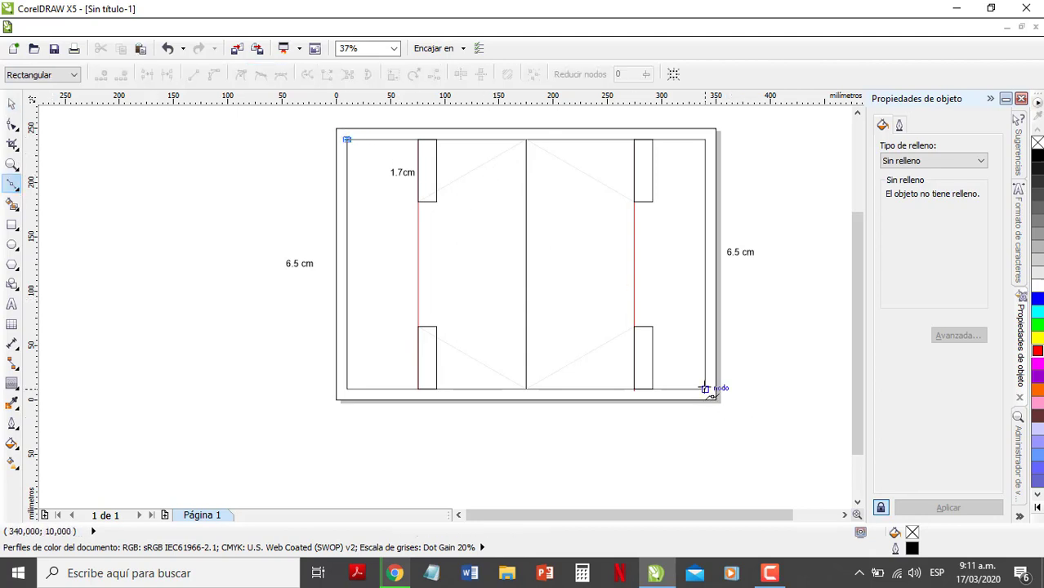
{"action": "left_click", "coordinate": [706, 389]}
{"action": "left_click", "coordinate": [13, 103]}
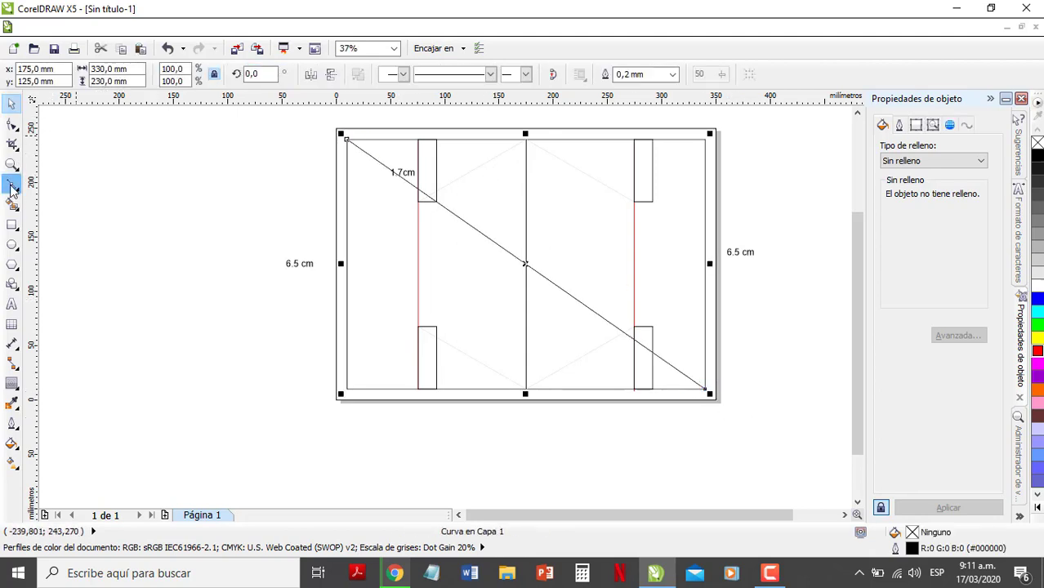
{"action": "left_click", "coordinate": [12, 184]}
{"action": "left_click", "coordinate": [705, 139]}
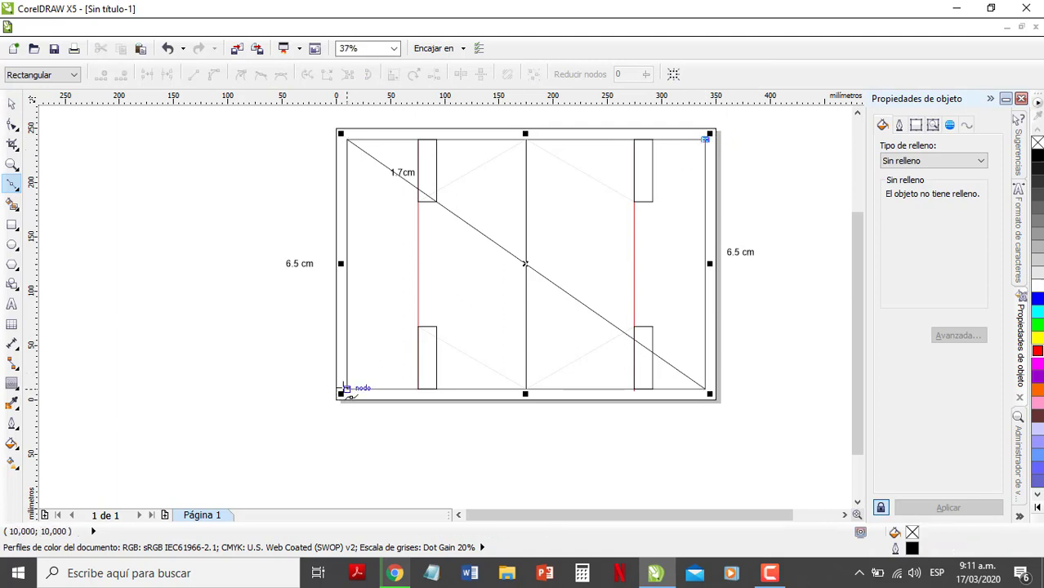
{"action": "left_click", "coordinate": [347, 387]}
{"action": "left_click", "coordinate": [12, 104]}
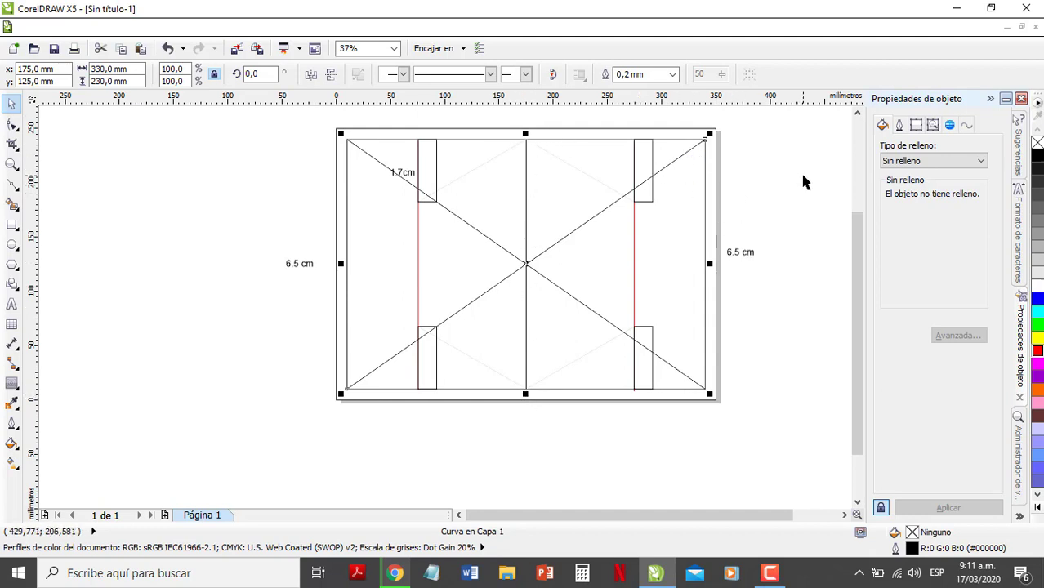
- Delete both diagonals crossing the inner frame
{"action": "left_click", "coordinate": [781, 158]}
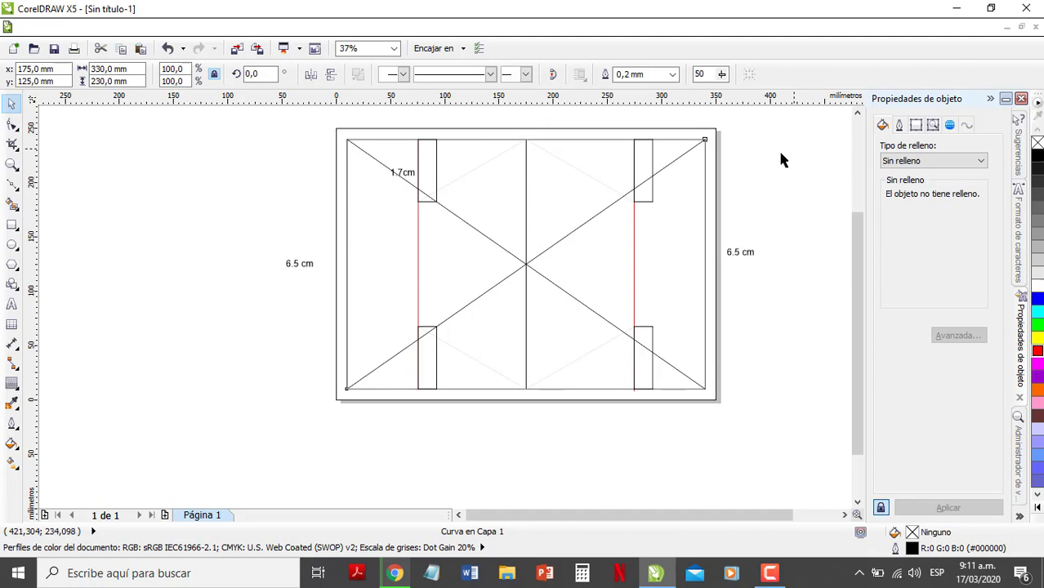
{"action": "left_click", "coordinate": [688, 152]}
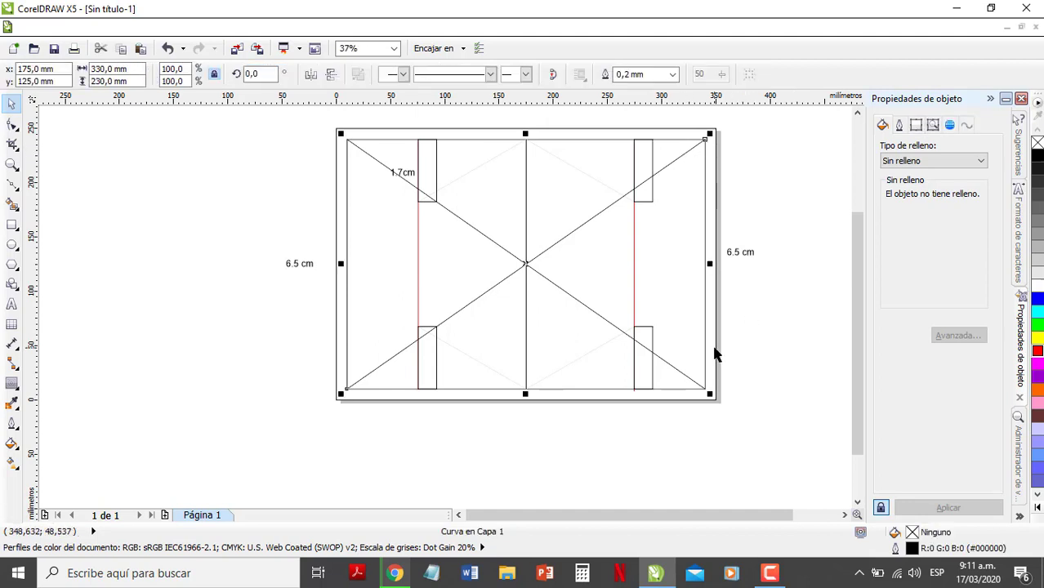
{"action": "key", "text": "Delete"}
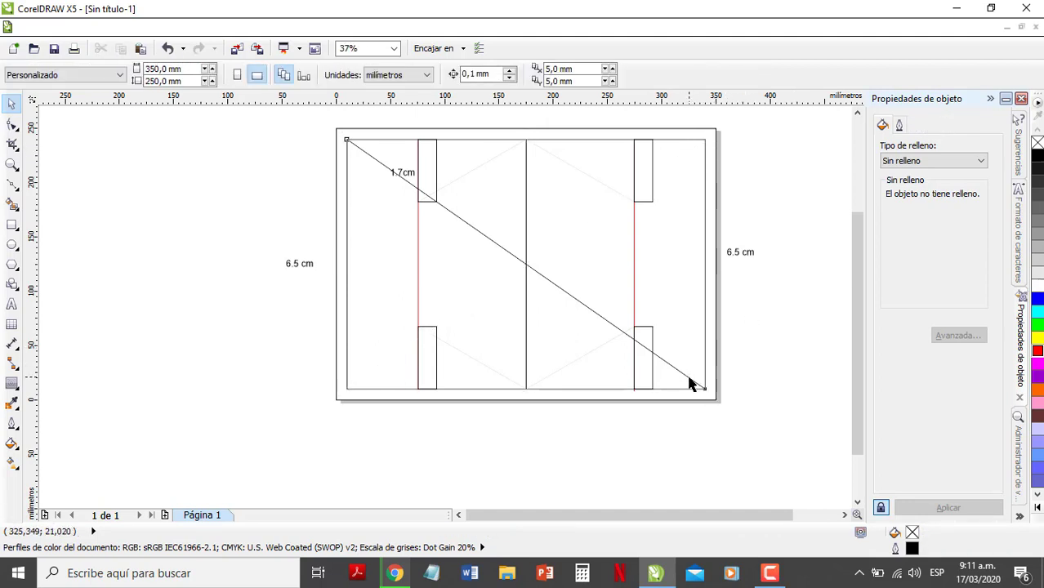
{"action": "left_click", "coordinate": [689, 378]}
{"action": "key", "text": "Delete"}
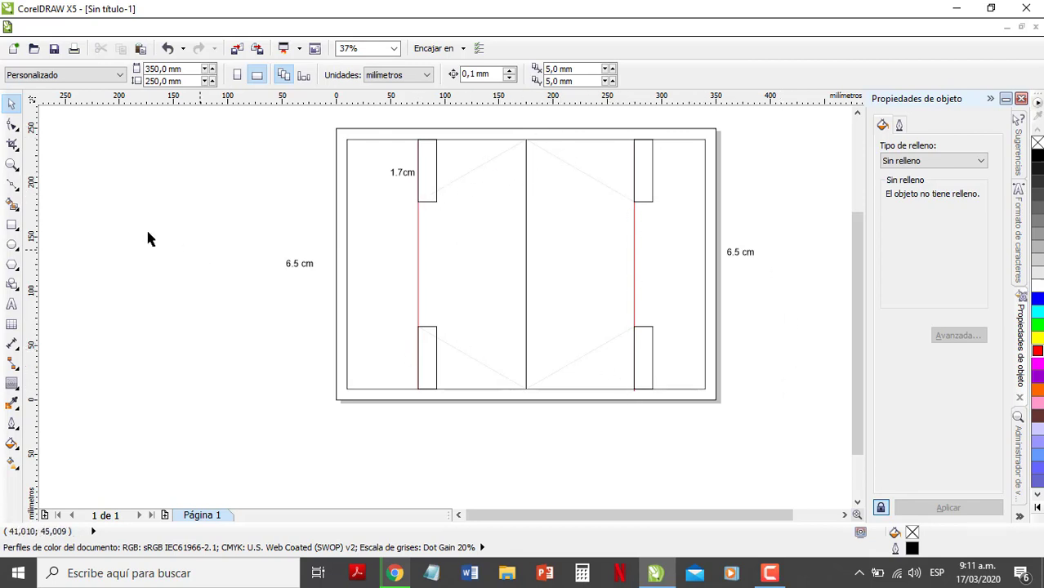
- Trace a hexagon over the faint guides, using the ends of the central line and the inner corners of the four small rectangles as vertices
{"action": "left_click", "coordinate": [13, 184]}
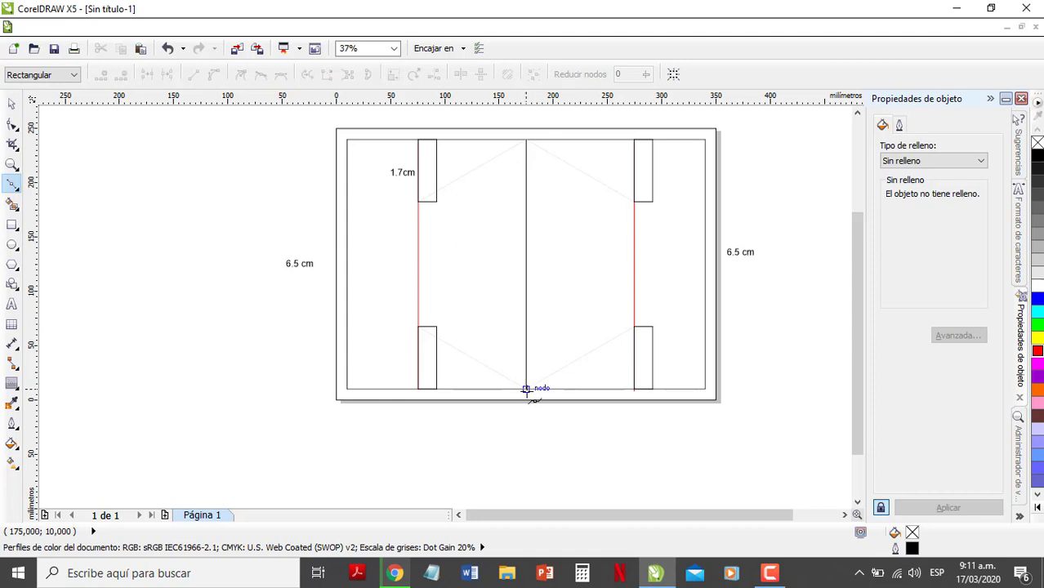
{"action": "left_click_drag", "start_coordinate": [526, 390], "coordinate": [417, 325]}
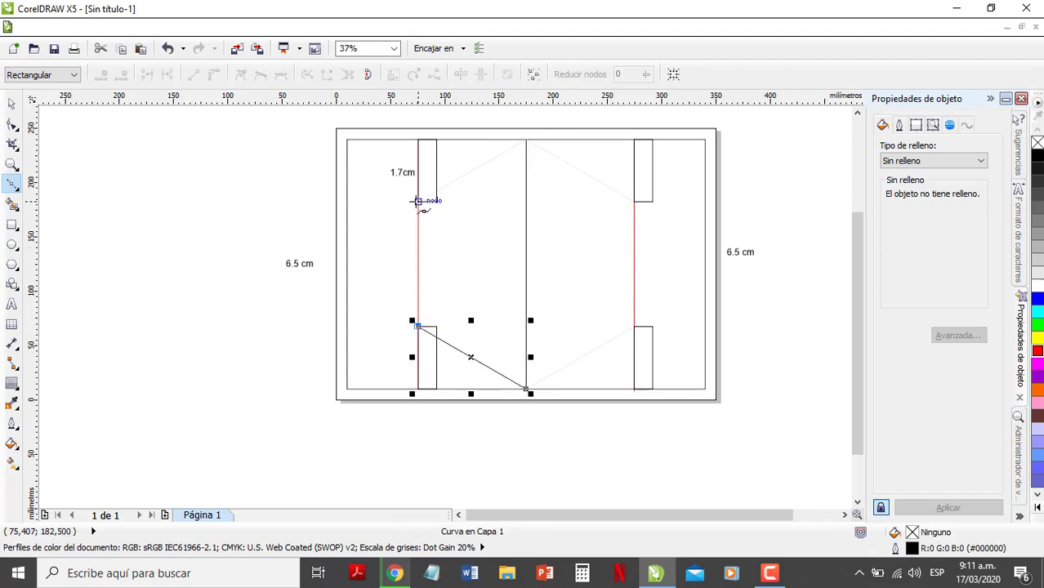
{"action": "left_click_drag", "start_coordinate": [417, 201], "coordinate": [526, 140]}
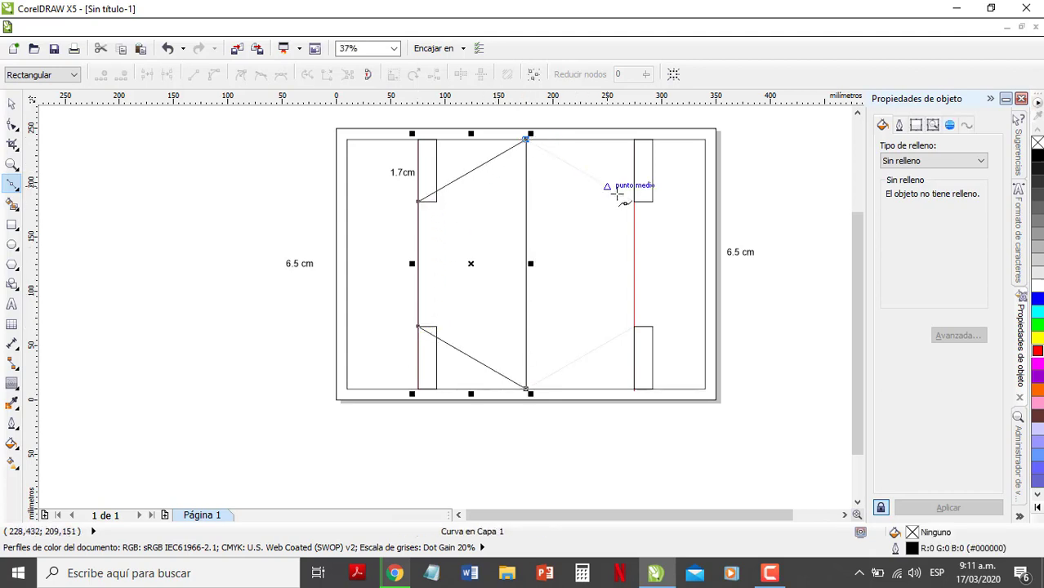
{"action": "left_click", "coordinate": [634, 202]}
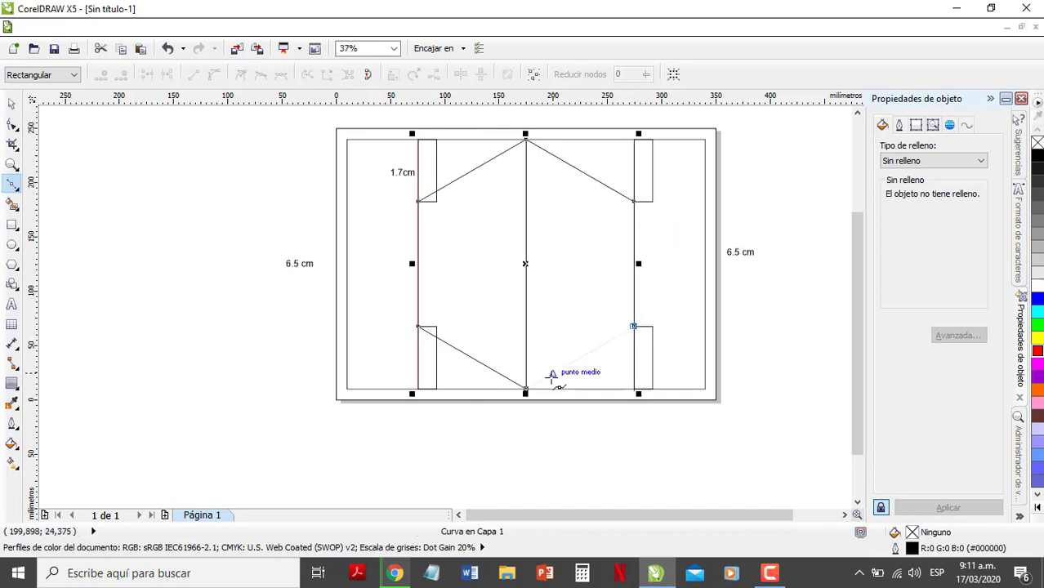
{"action": "left_click", "coordinate": [526, 390]}
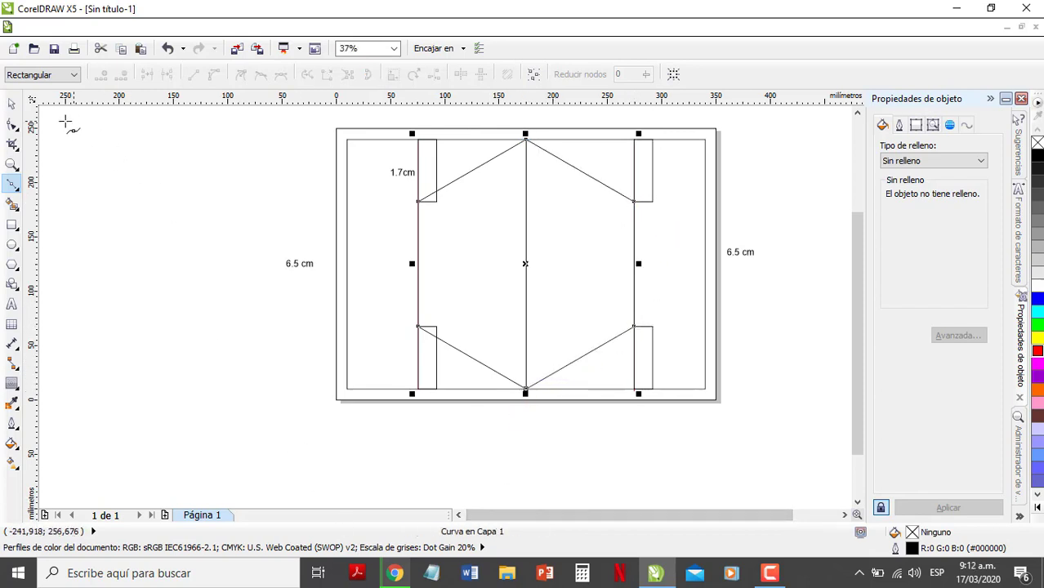
{"action": "left_click", "coordinate": [11, 104]}
{"action": "left_click", "coordinate": [614, 457]}
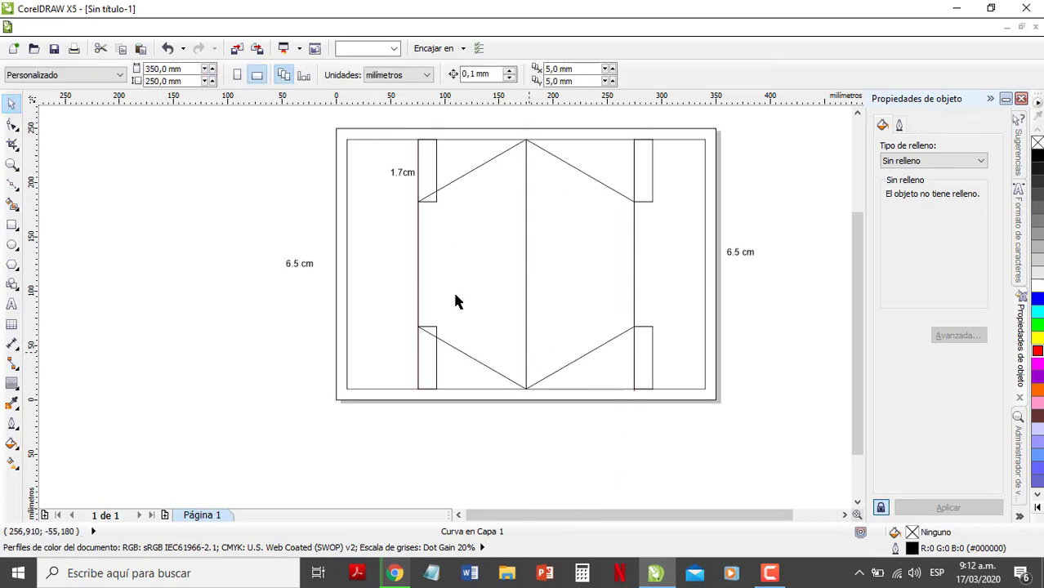
- Delete the two upper construction rectangles and the two red vertical guide lines
{"action": "left_click", "coordinate": [435, 174]}
{"action": "key", "text": "Delete"}
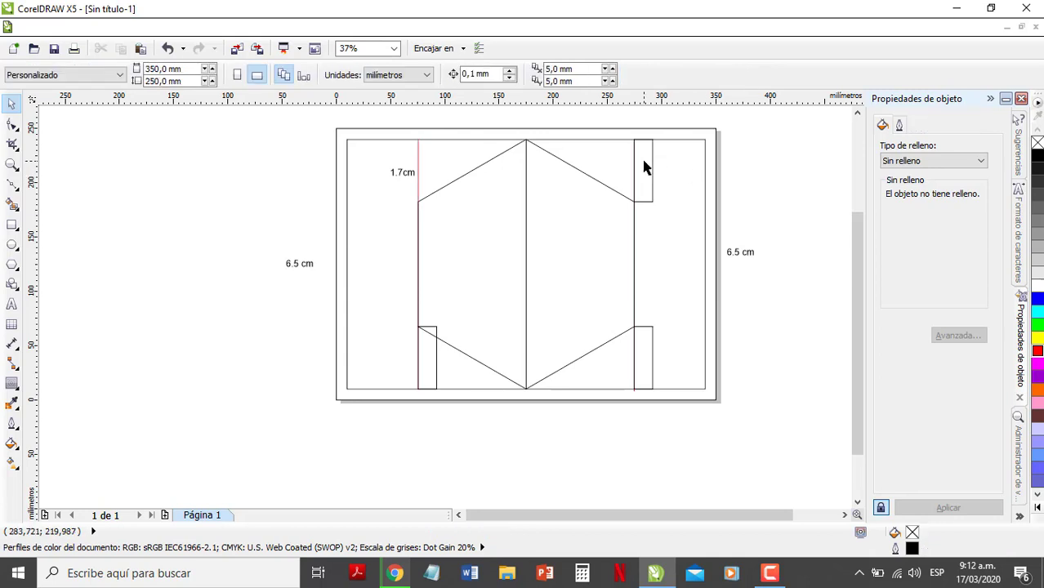
{"action": "left_click", "coordinate": [642, 163]}
{"action": "key", "text": "Delete"}
{"action": "left_click", "coordinate": [635, 166]}
{"action": "key", "text": "Delete"}
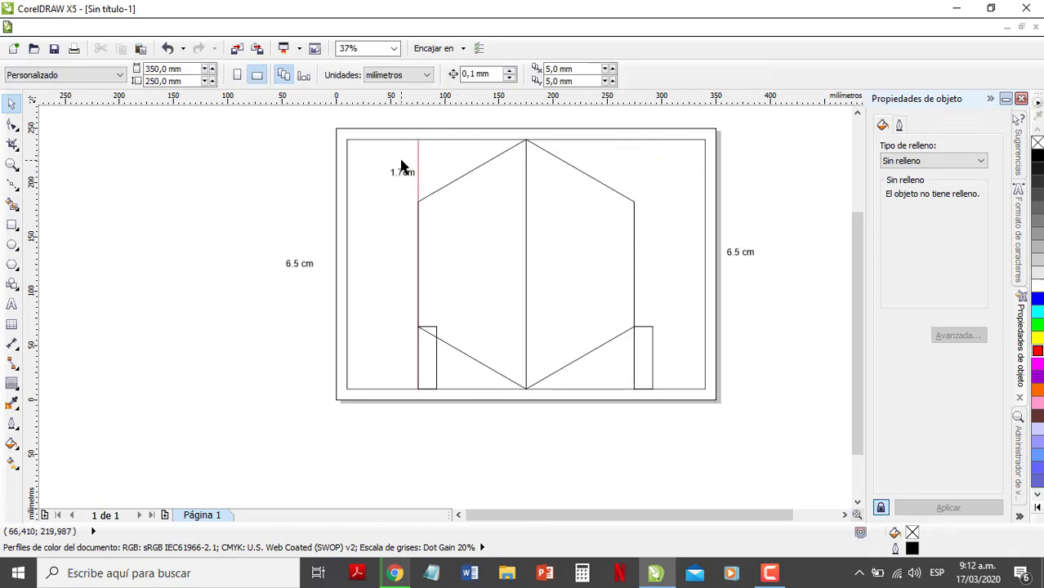
{"action": "left_click", "coordinate": [418, 157]}
{"action": "key", "text": "Delete"}
- Delete the two lower construction rectangles and the central vertical line
{"action": "left_click", "coordinate": [643, 350]}
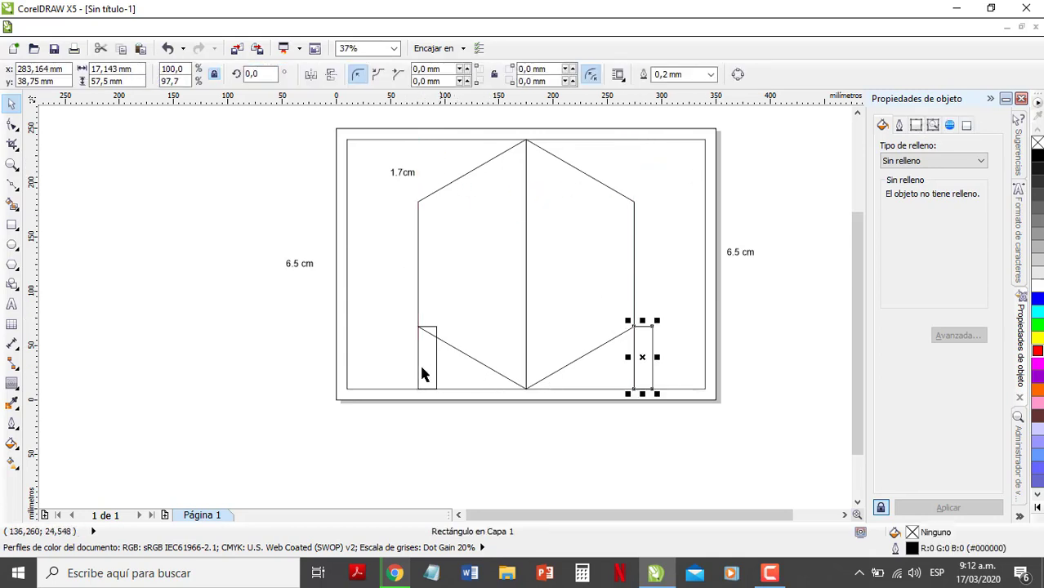
{"action": "key", "text": "Delete"}
{"action": "left_click", "coordinate": [436, 361]}
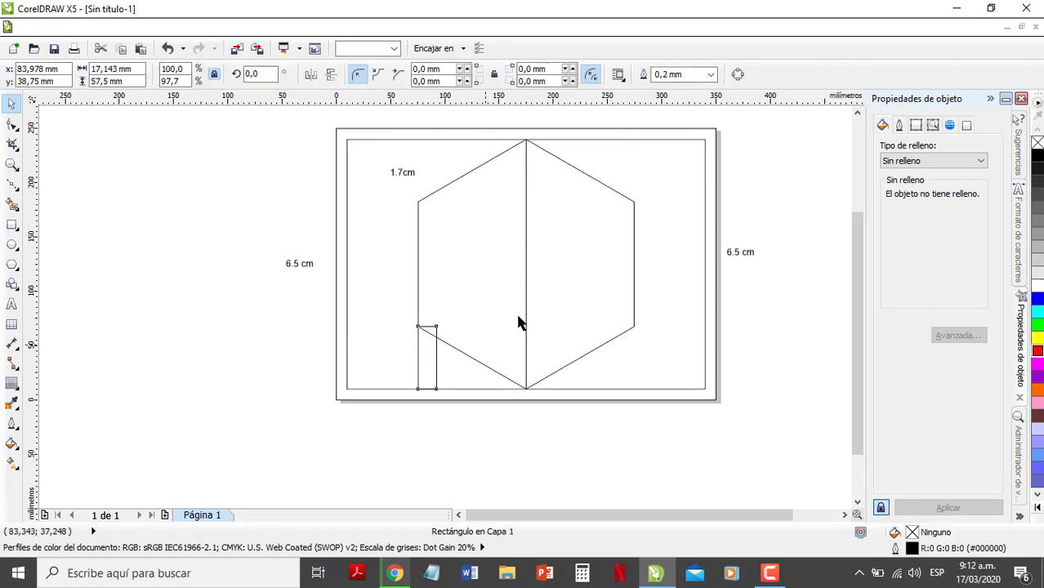
{"action": "key", "text": "Delete"}
{"action": "left_click", "coordinate": [527, 298]}
{"action": "key", "text": "Delete"}
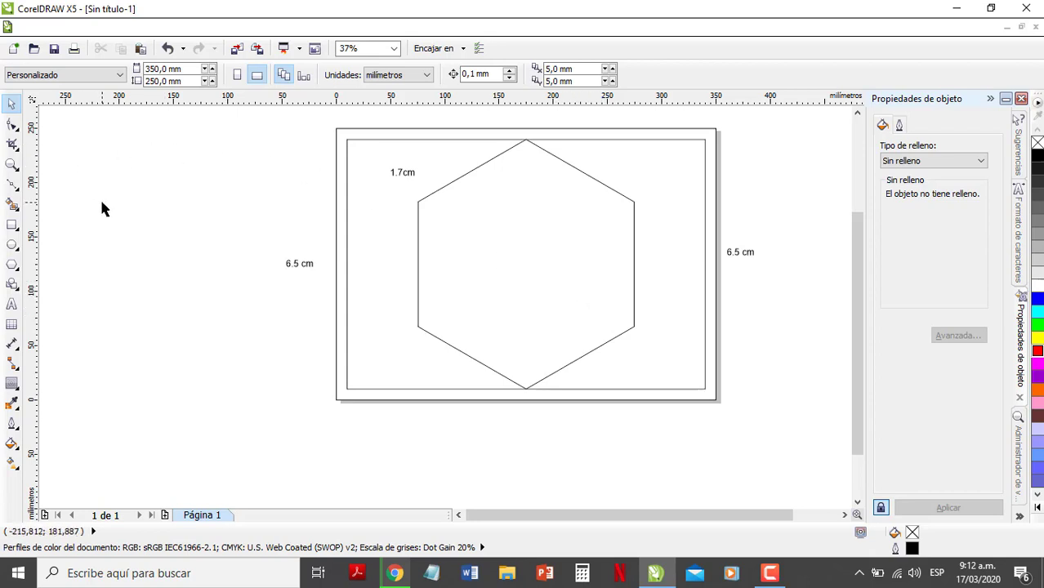
- Draw a straight horizontal line joining the hexagon's upper-left and upper-right vertices
{"action": "left_click", "coordinate": [11, 187]}
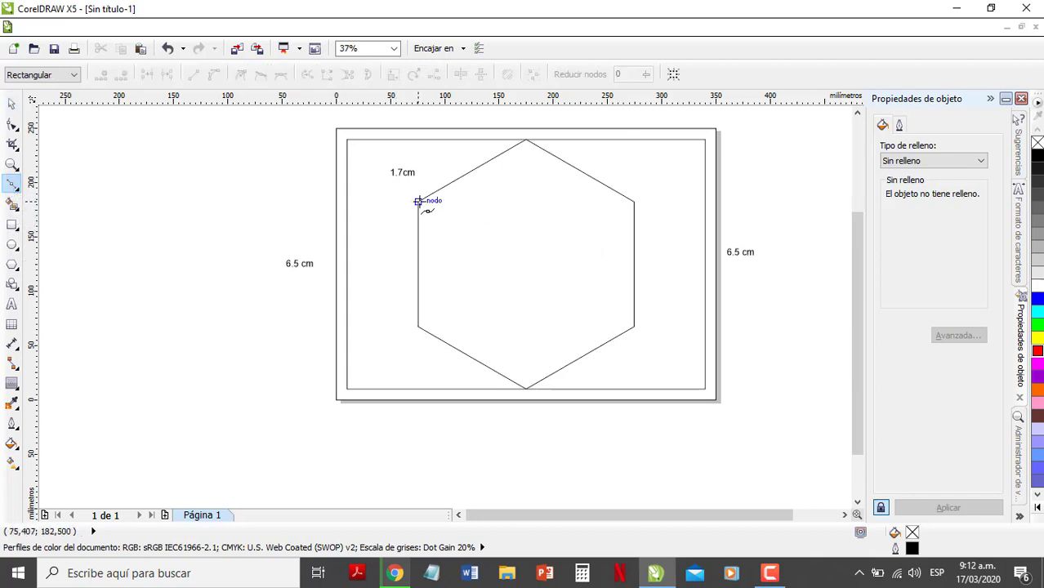
{"action": "left_click", "coordinate": [418, 201]}
{"action": "left_click", "coordinate": [633, 201]}
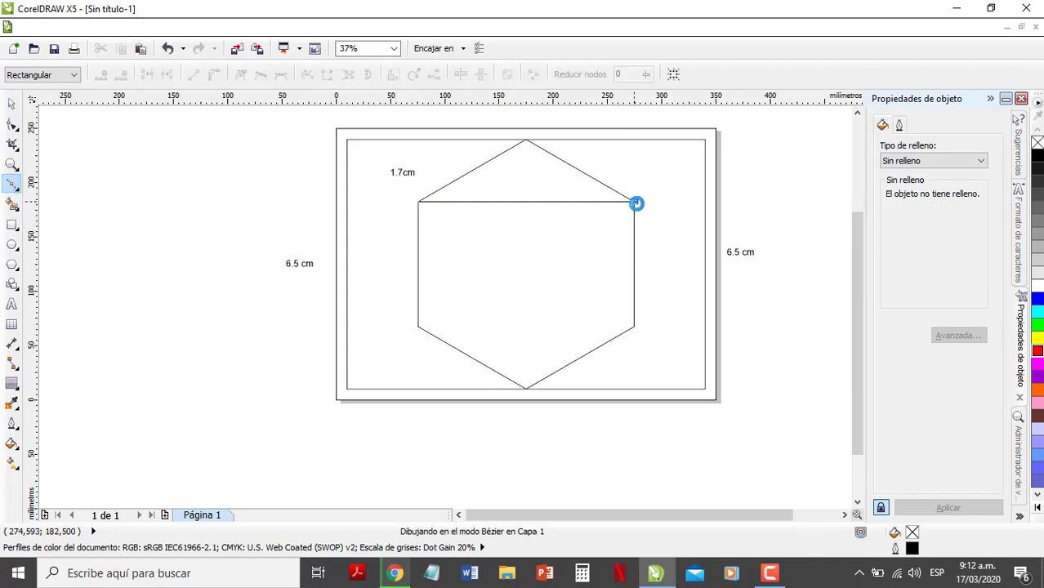
{"action": "left_click", "coordinate": [11, 103]}
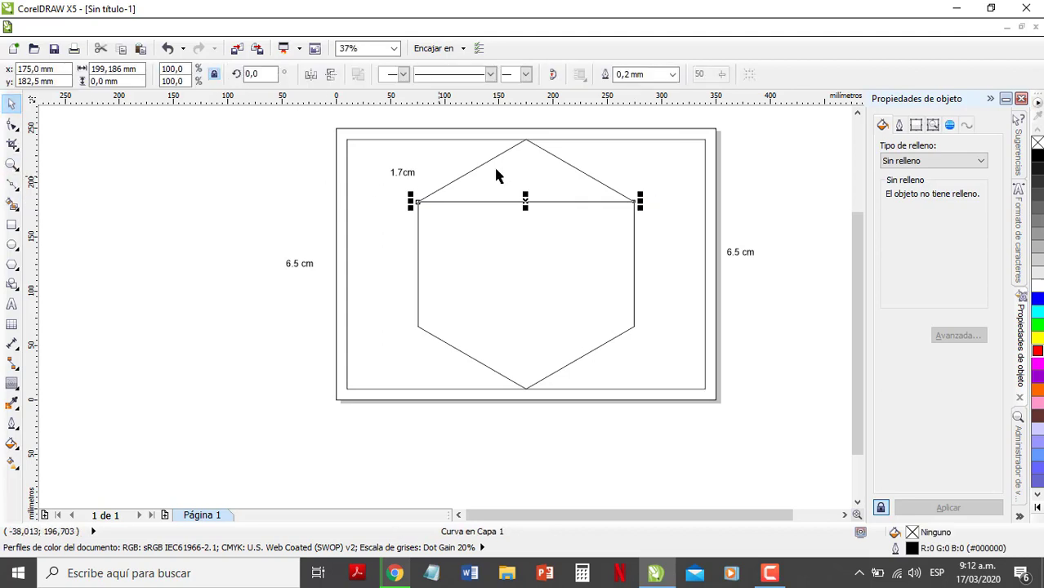
- Draw an upright triangle inside the hexagon joining its top, lower-right and lower-left vertices
{"action": "left_click", "coordinate": [11, 183]}
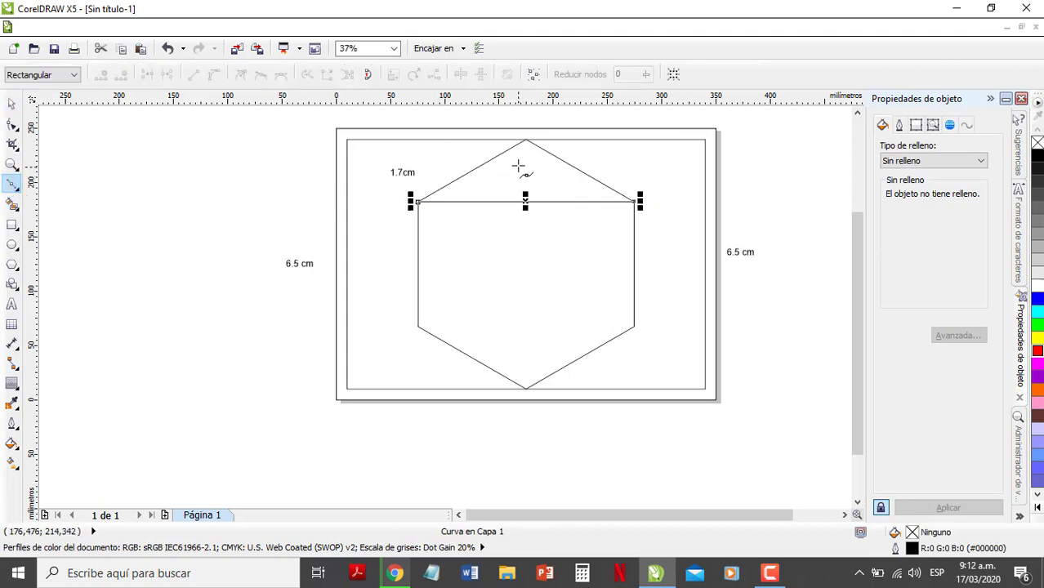
{"action": "left_click", "coordinate": [526, 139]}
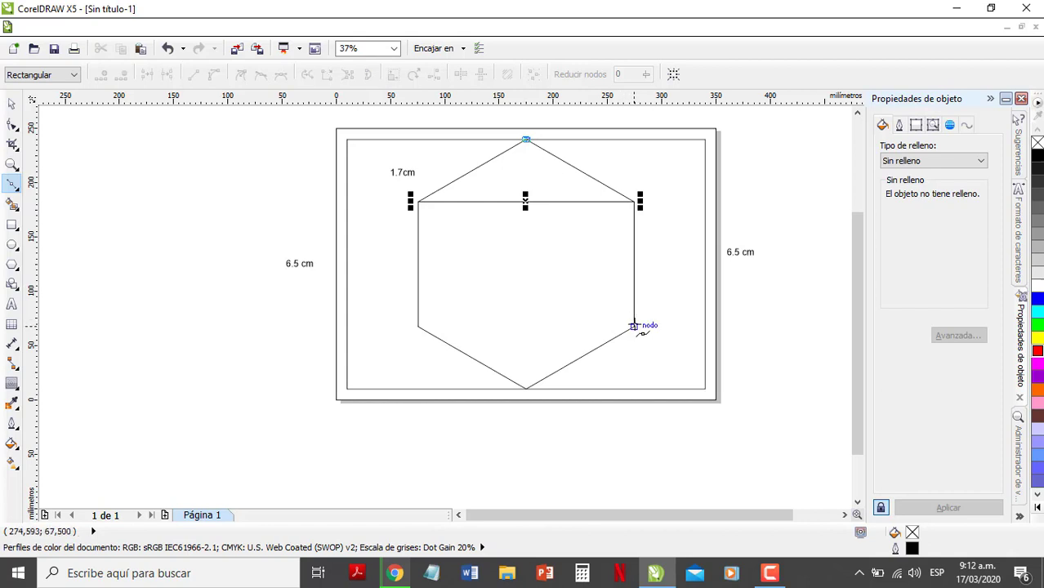
{"action": "left_click", "coordinate": [633, 326]}
{"action": "left_click", "coordinate": [12, 104]}
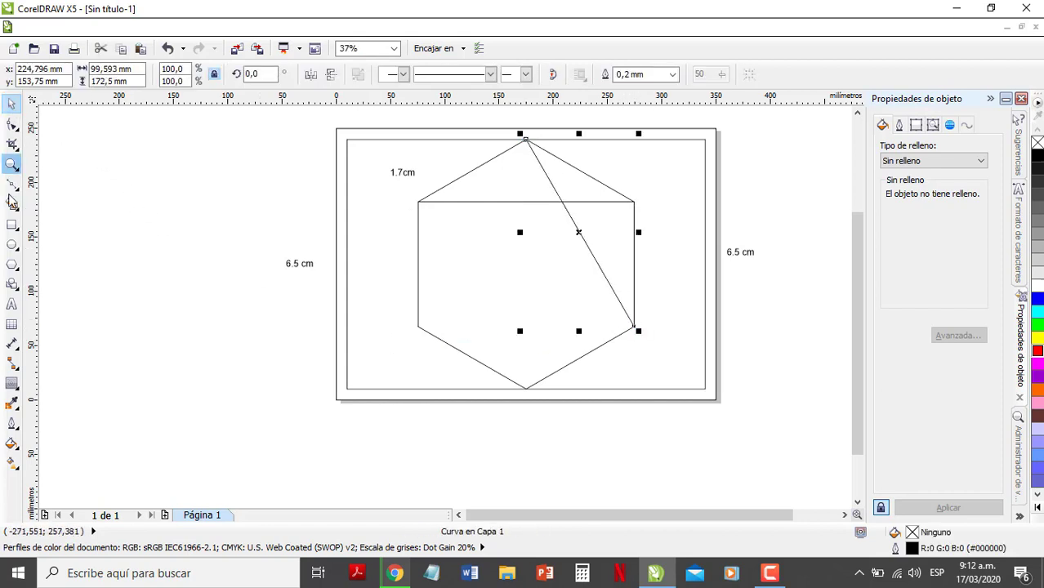
{"action": "left_click", "coordinate": [11, 184]}
{"action": "left_click", "coordinate": [633, 326]}
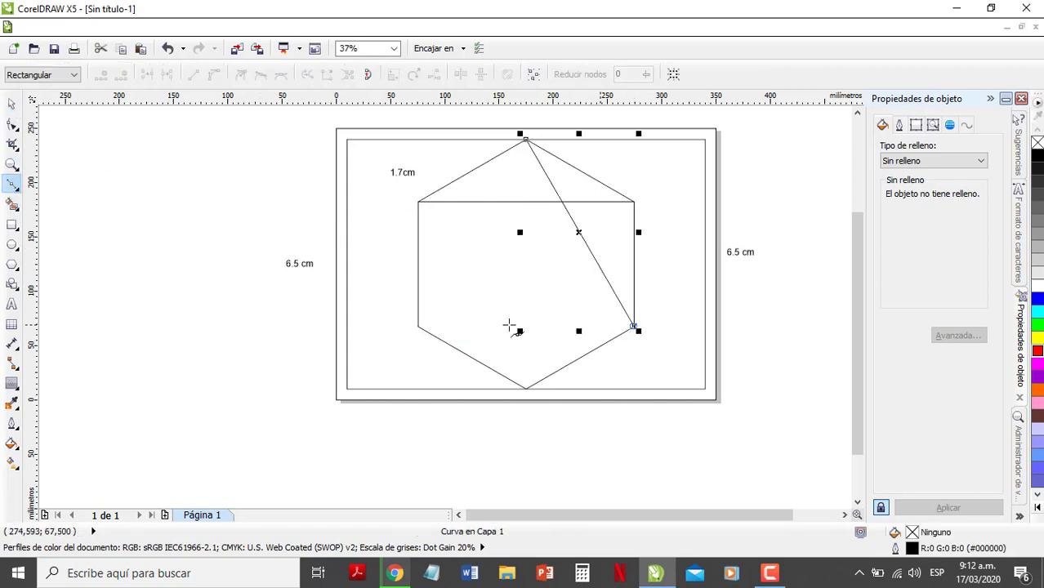
{"action": "left_click", "coordinate": [417, 326]}
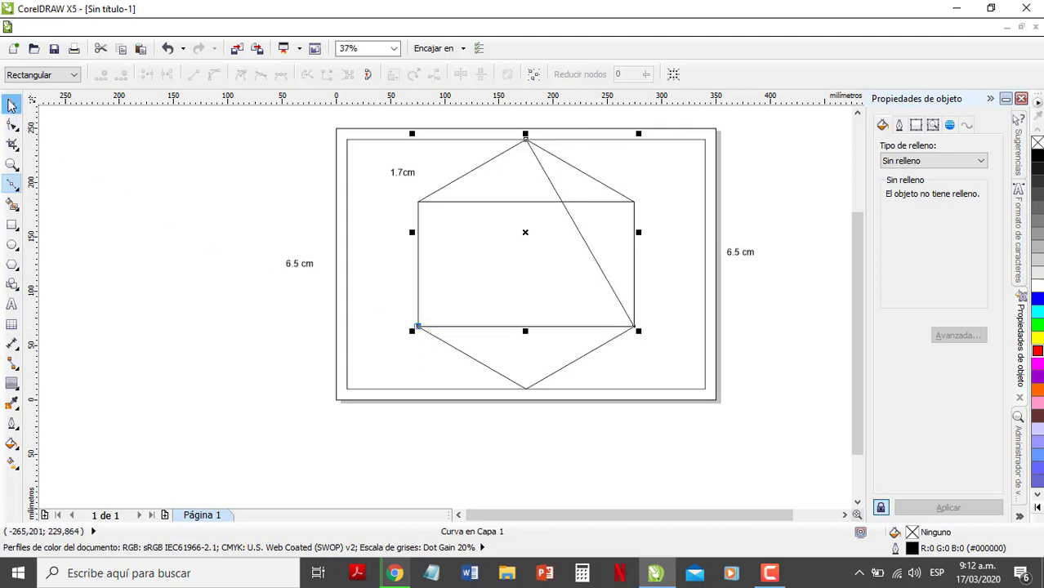
{"action": "left_click", "coordinate": [12, 104]}
{"action": "left_click", "coordinate": [13, 188]}
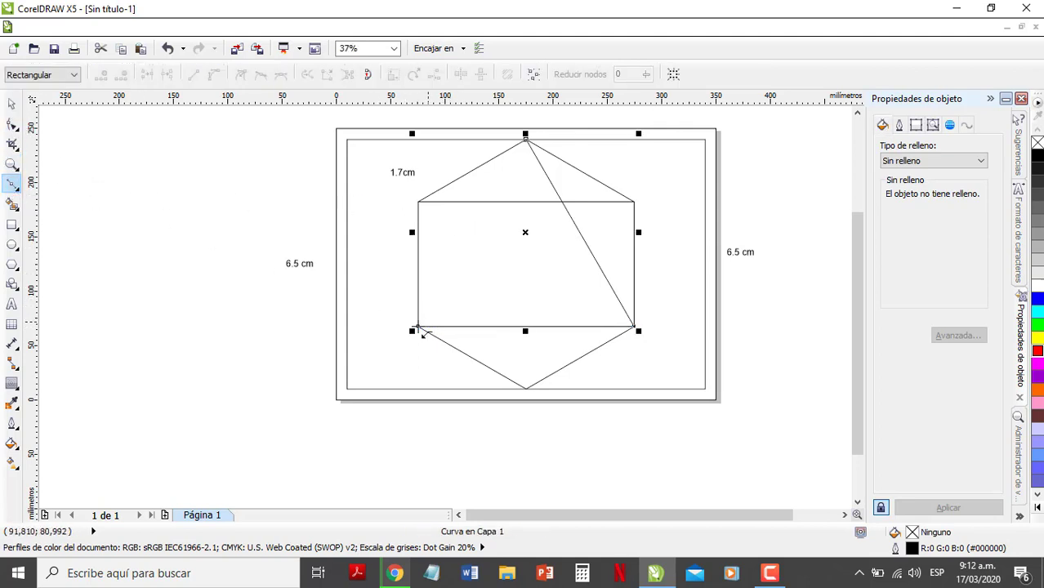
{"action": "left_click", "coordinate": [525, 139]}
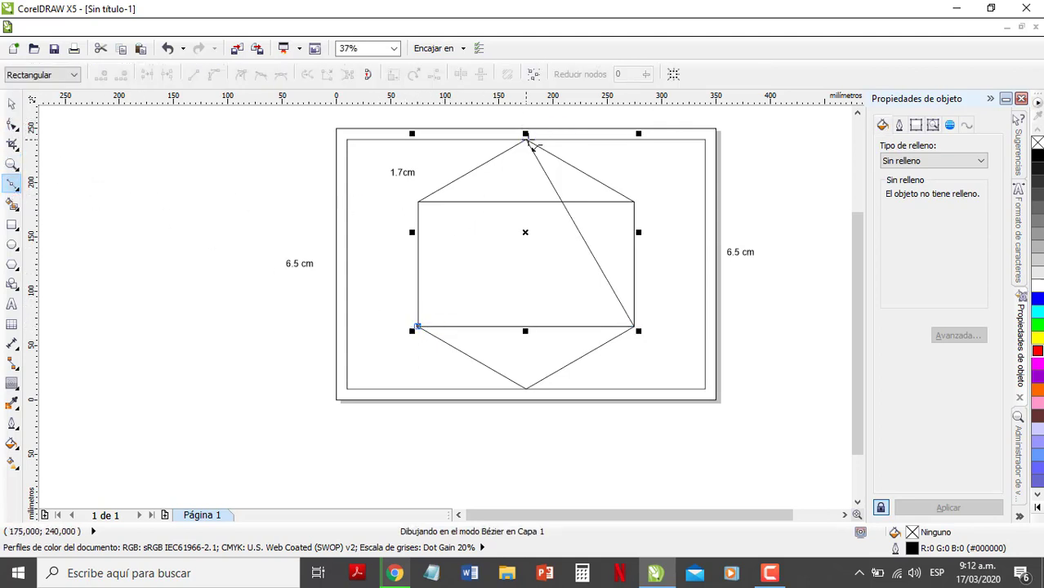
{"action": "left_click", "coordinate": [417, 327]}
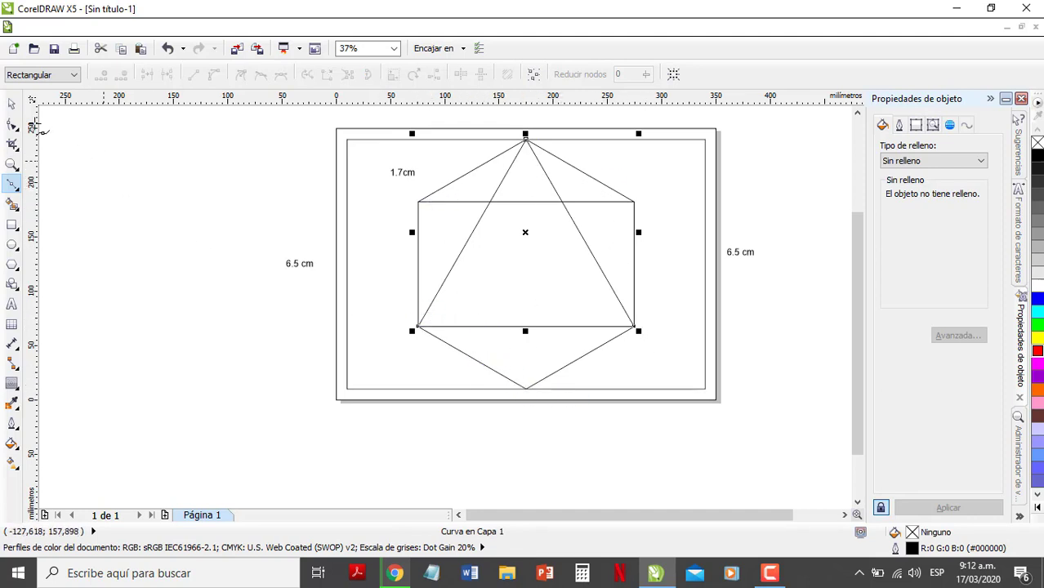
{"action": "left_click", "coordinate": [12, 104]}
- Complete the inverted triangle with straight lines from the hexagon's bottom vertex to its upper-left and upper-right vertices
{"action": "left_click", "coordinate": [11, 187]}
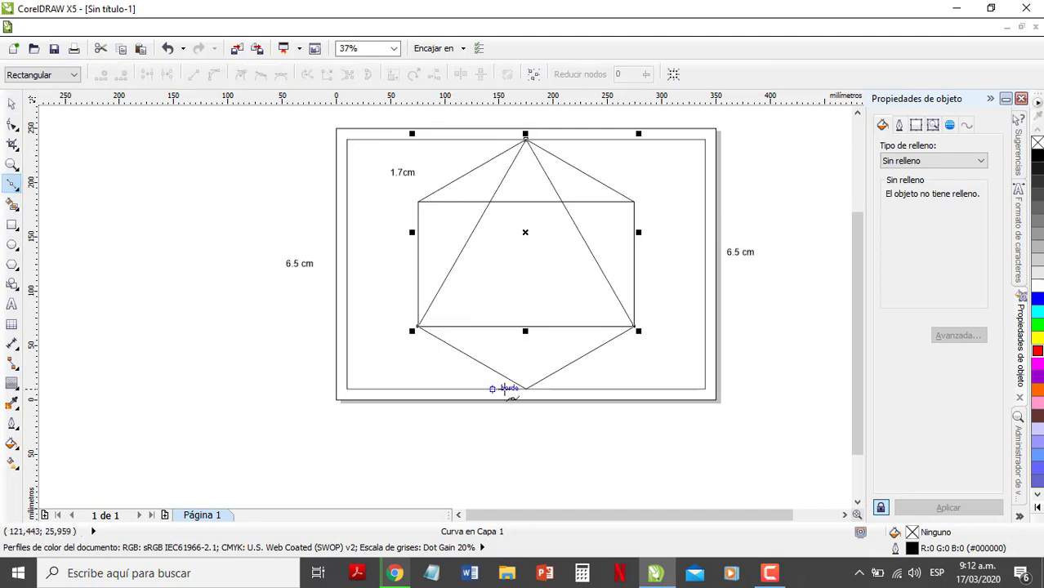
{"action": "left_click", "coordinate": [417, 201]}
{"action": "left_click", "coordinate": [11, 103]}
{"action": "left_click", "coordinate": [11, 186]}
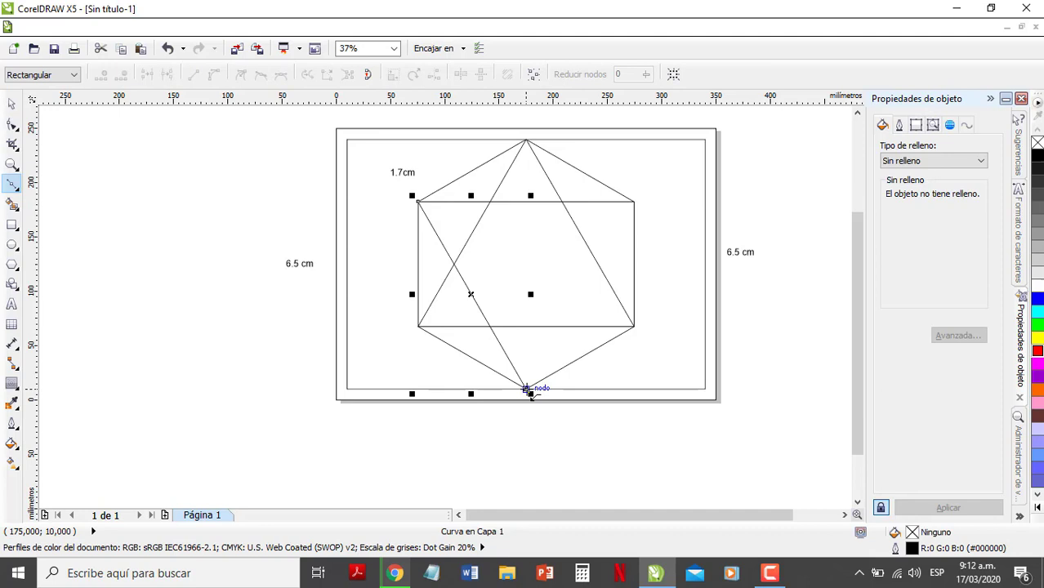
{"action": "left_click", "coordinate": [634, 200]}
{"action": "left_click", "coordinate": [12, 104]}
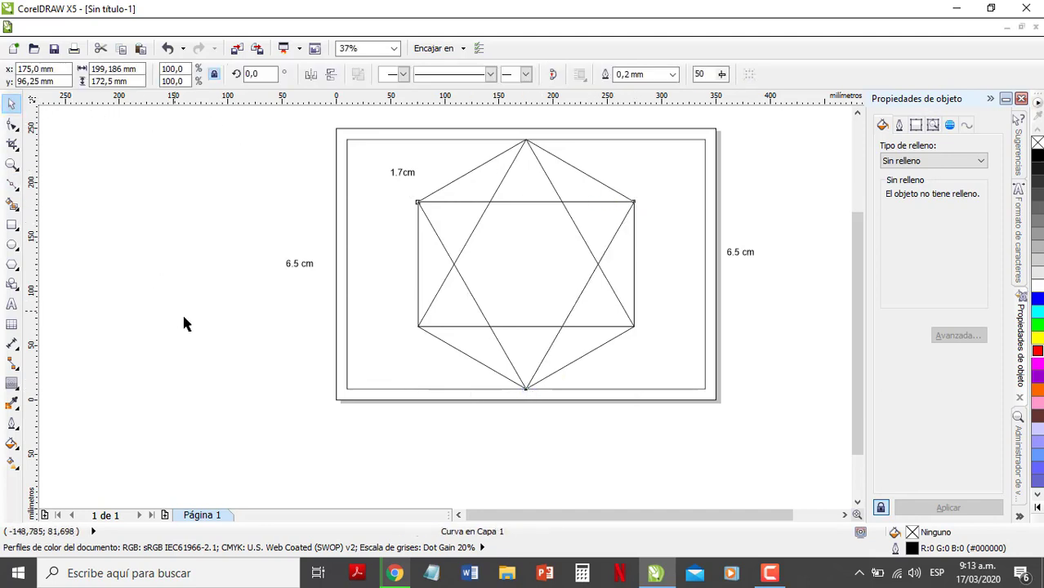
{"action": "left_click", "coordinate": [182, 312]}
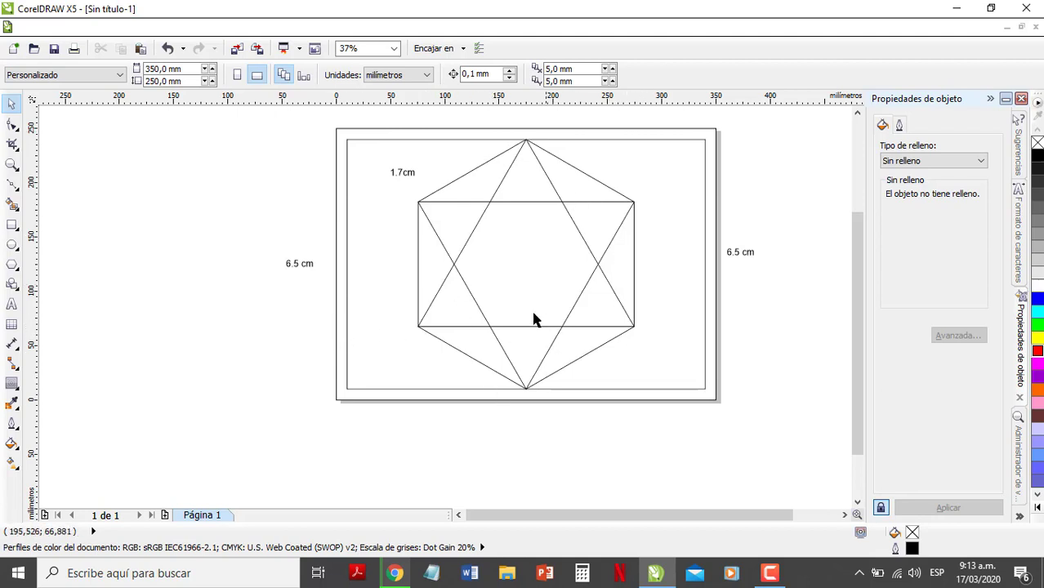
- Draw a straight horizontal line across the star's centre, joining its left and right inner intersections
{"action": "left_click", "coordinate": [12, 185]}
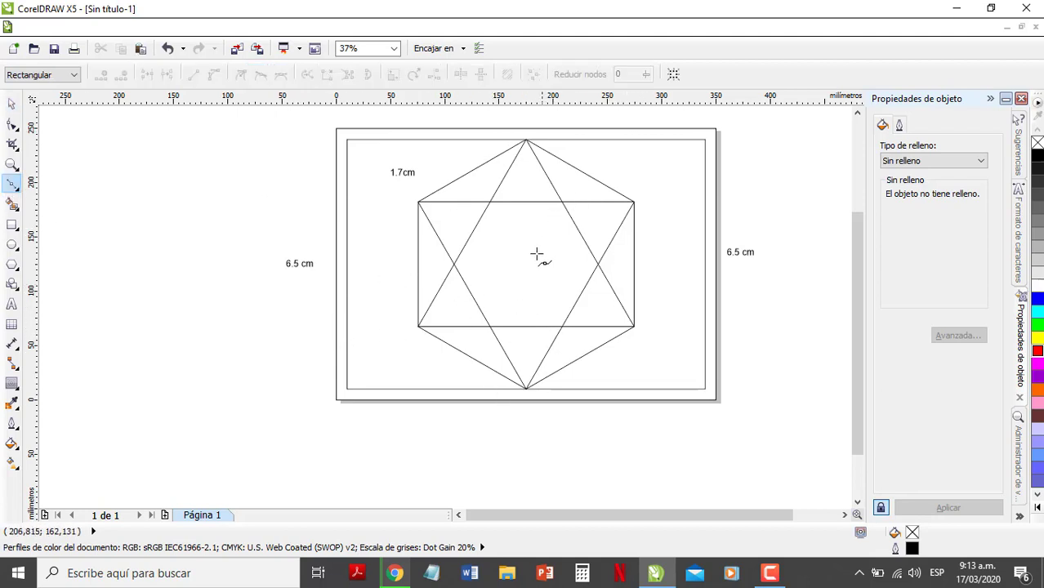
{"action": "left_click", "coordinate": [454, 264]}
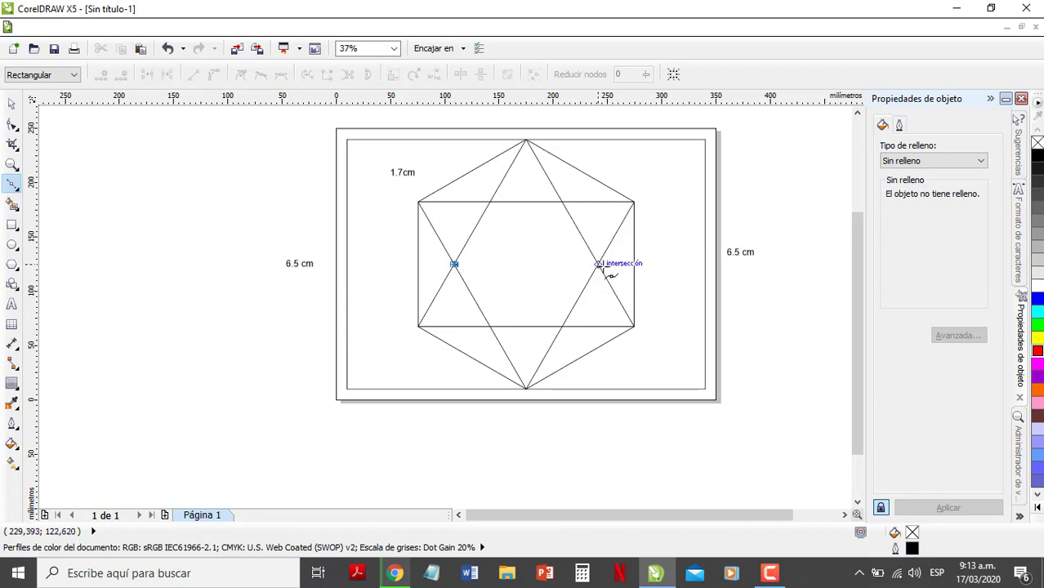
{"action": "left_click", "coordinate": [598, 263]}
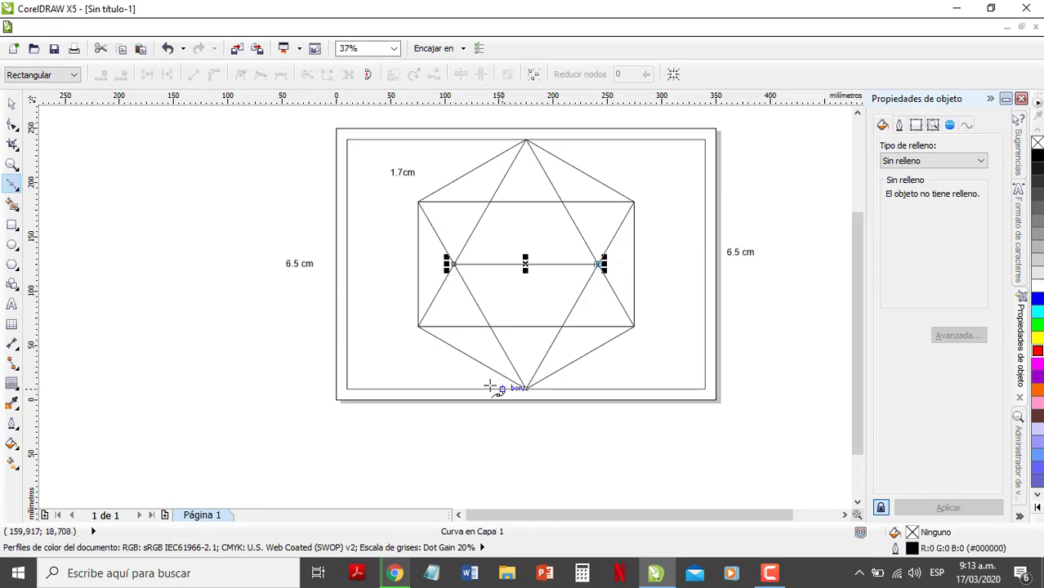
{"action": "left_click", "coordinate": [11, 103]}
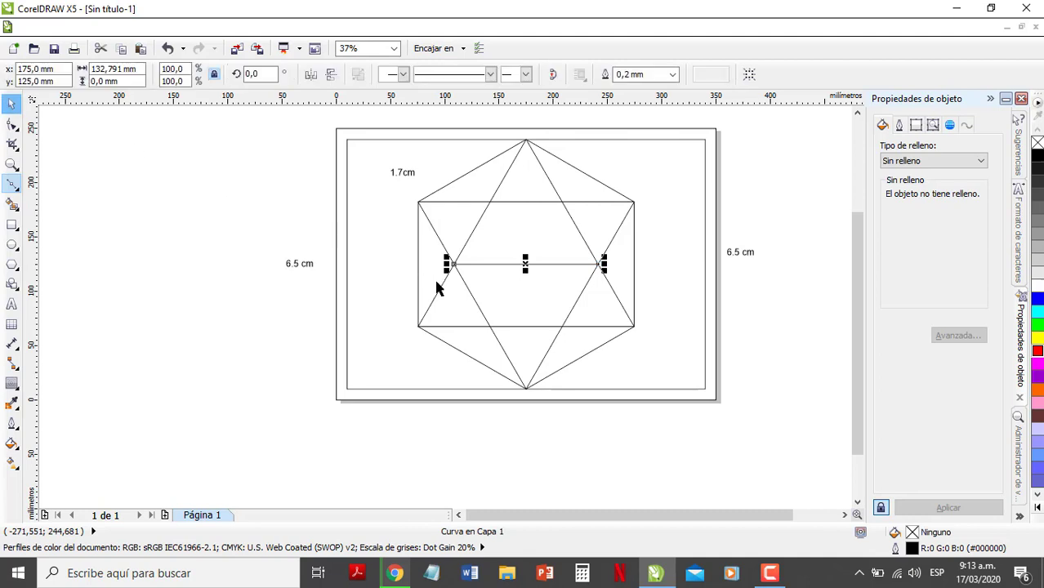
- Draw a straight diagonal from the star's upper-left inner intersection to its lower-right inner intersection
{"action": "left_click", "coordinate": [12, 186]}
{"action": "left_click", "coordinate": [12, 186]}
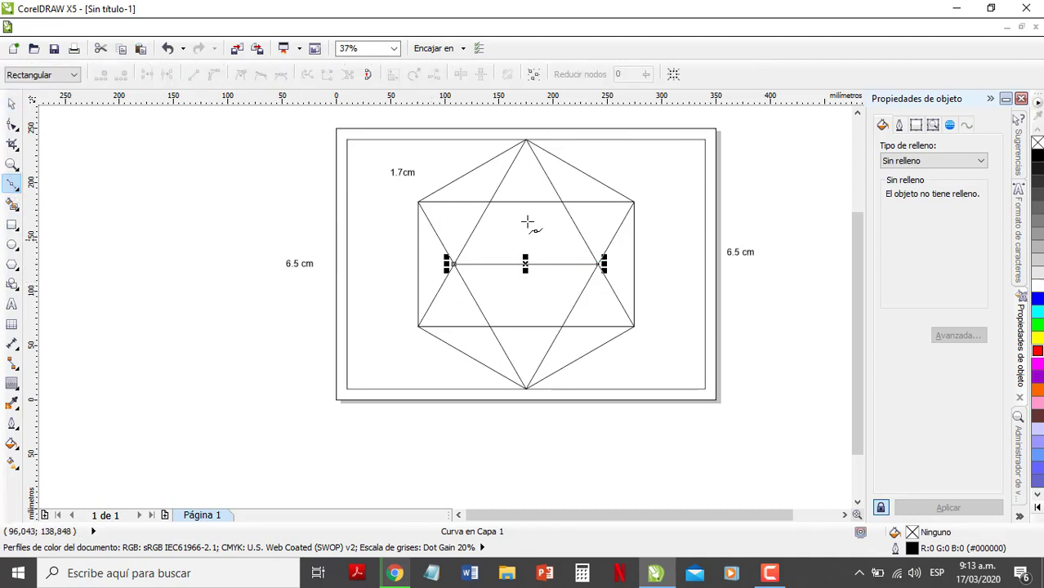
{"action": "left_click", "coordinate": [488, 200]}
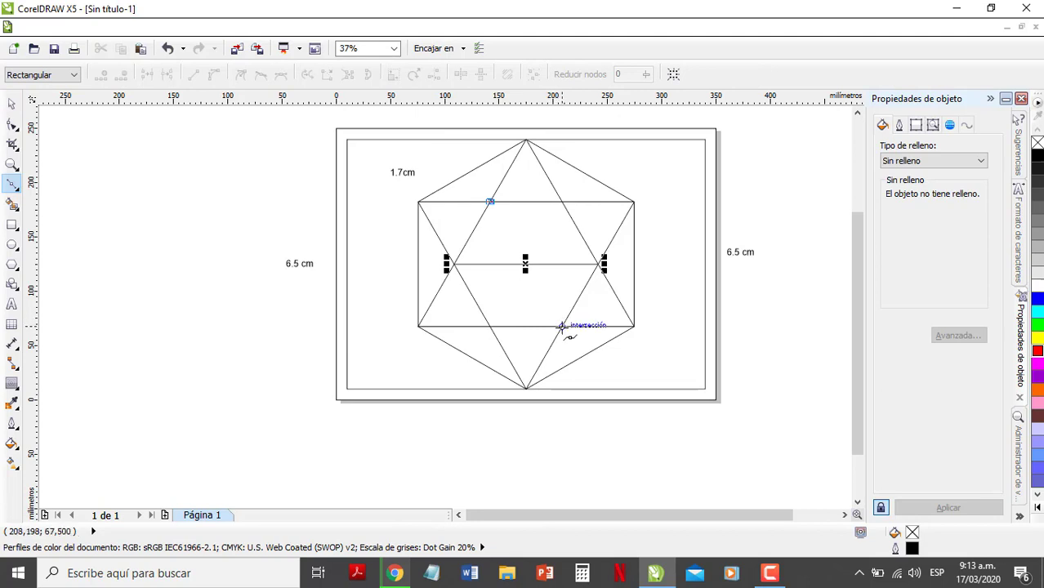
{"action": "left_click", "coordinate": [561, 326]}
{"action": "left_click", "coordinate": [13, 104]}
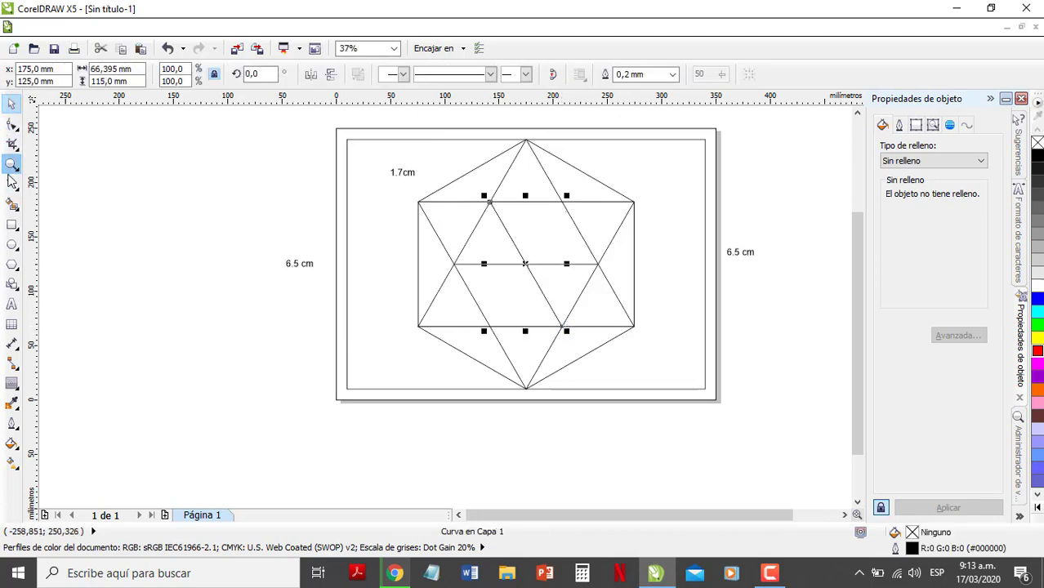
- Draw a straight diagonal from the star's upper-right inner intersection to its lower-left inner intersection, and deselect it
{"action": "left_click", "coordinate": [13, 185]}
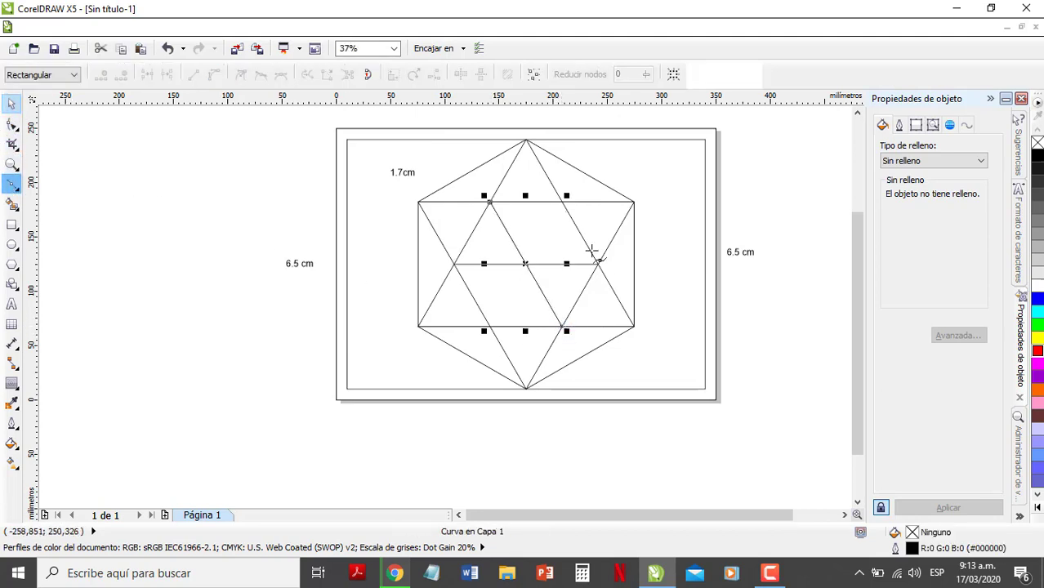
{"action": "left_click", "coordinate": [562, 201]}
{"action": "left_click", "coordinate": [488, 326]}
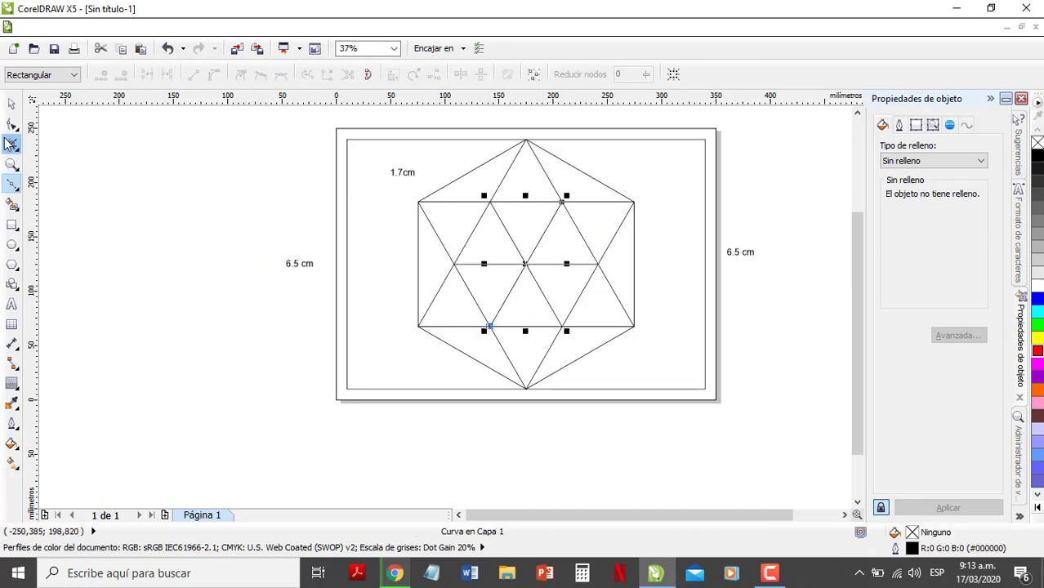
{"action": "left_click", "coordinate": [12, 104]}
{"action": "left_click", "coordinate": [174, 317]}
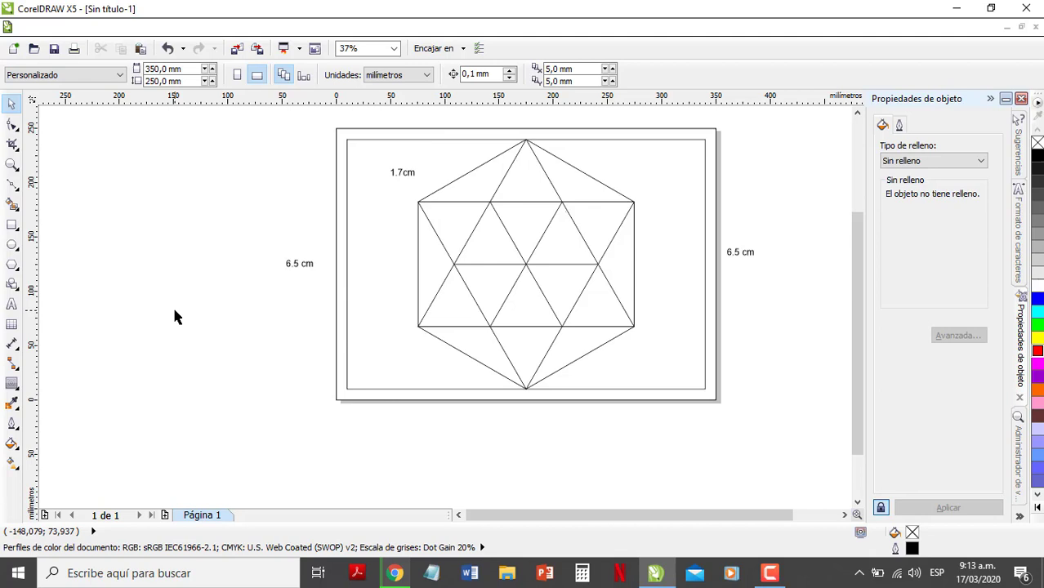
- Add the two-line artistic text "HEXÁGONO DE COLORES PRIMARIOS / SECUNDARIOS E INTERMEDIOS" below the page
{"action": "left_click", "coordinate": [12, 303]}
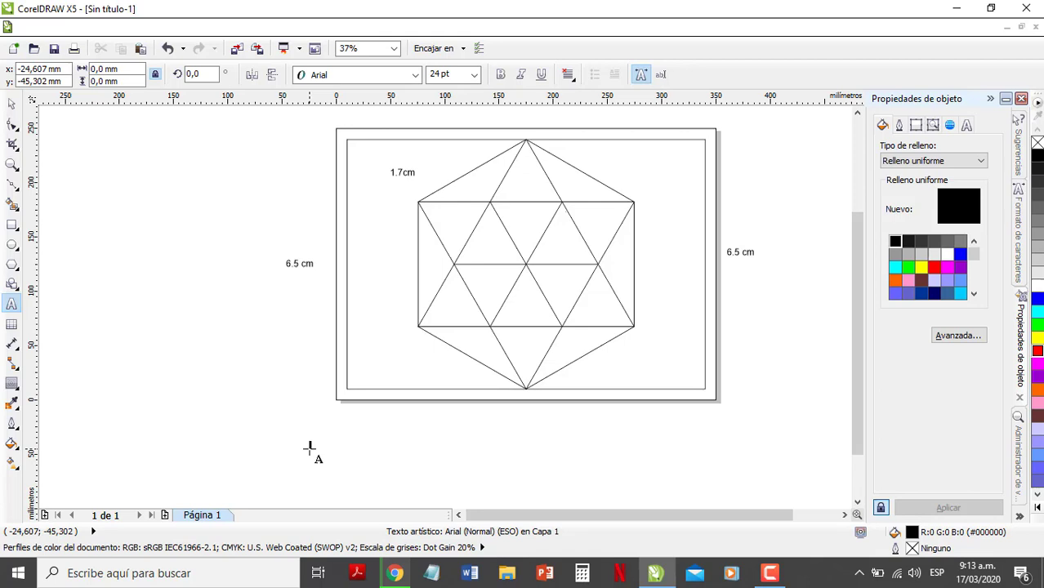
{"action": "left_click", "coordinate": [308, 449]}
{"action": "type", "text": "HEXAGONO DE COLORES PRIMARIOS"}
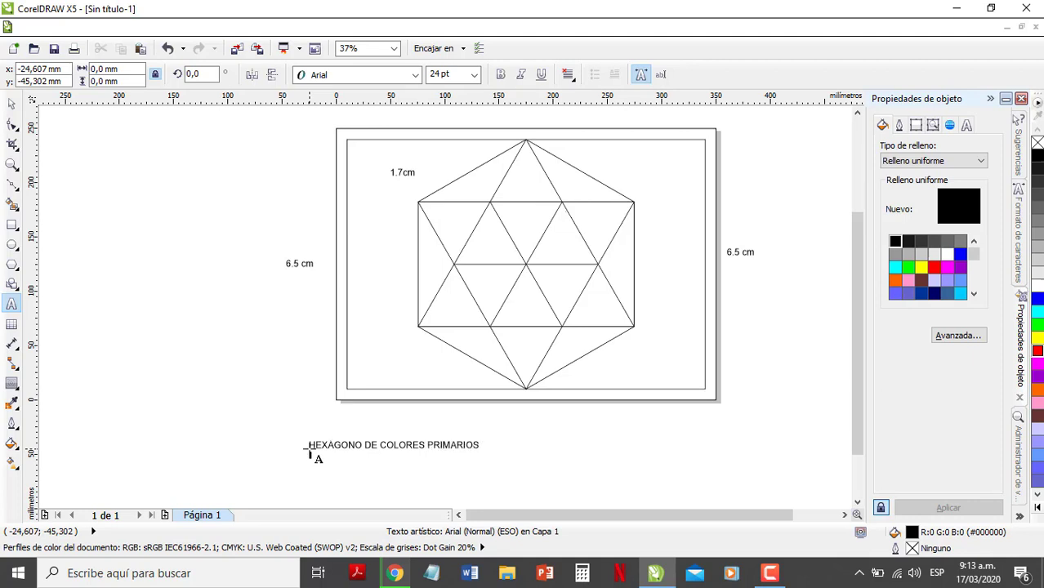
{"action": "type", "text": "NTERMEDIOS"}
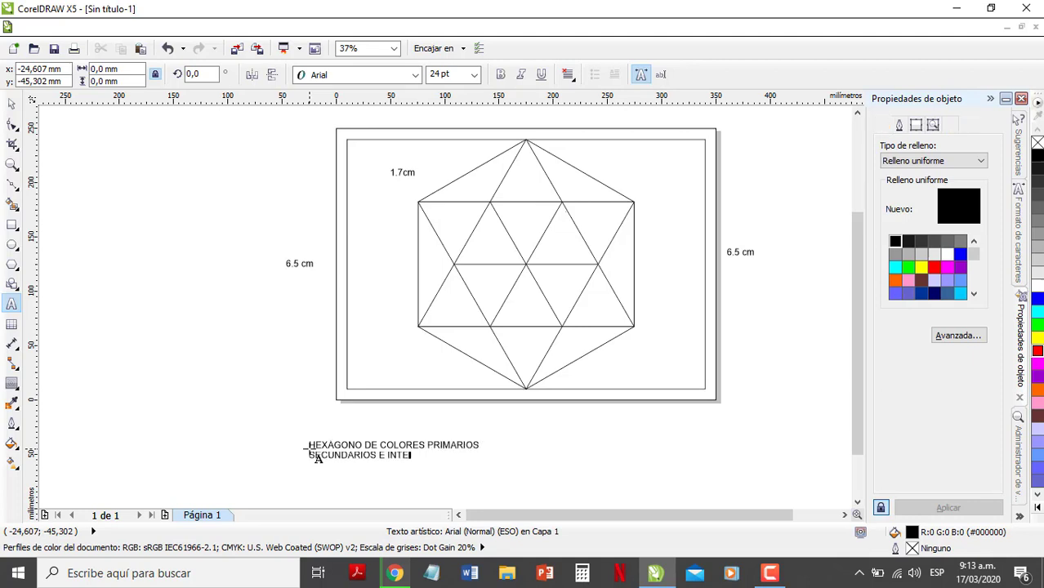
- Enlarge the title text to about 53 pt, nearly the page's width, and move it directly beneath the page
{"action": "left_click", "coordinate": [12, 103]}
{"action": "left_click_drag", "start_coordinate": [482, 464], "coordinate": [715, 490]}
{"action": "left_click_drag", "start_coordinate": [497, 461], "coordinate": [532, 426]}
- Centre-align the title's two lines and centre the title horizontally under the hexagon drawing
{"action": "left_click", "coordinate": [567, 75]}
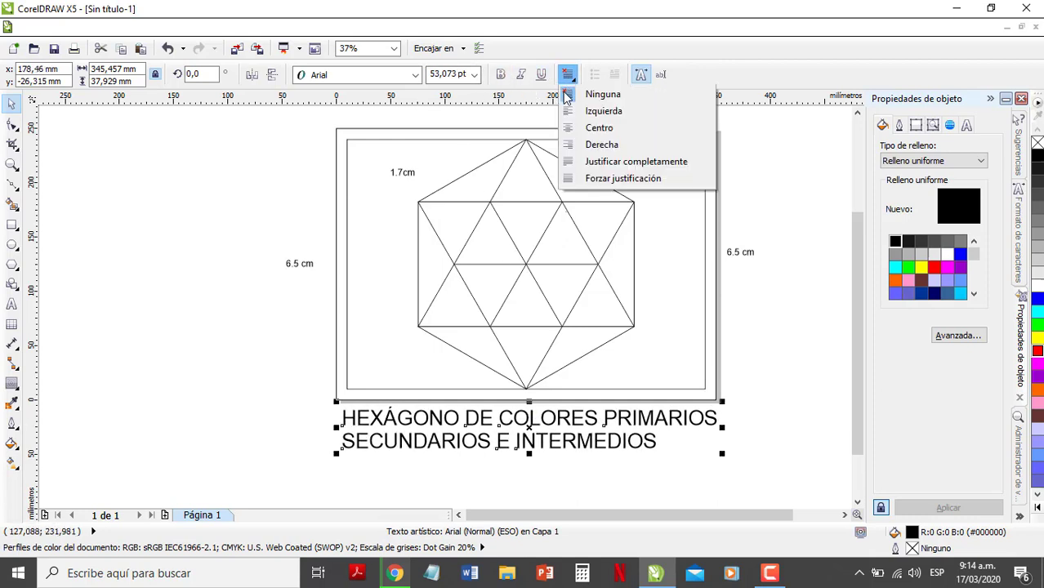
{"action": "left_click", "coordinate": [598, 128]}
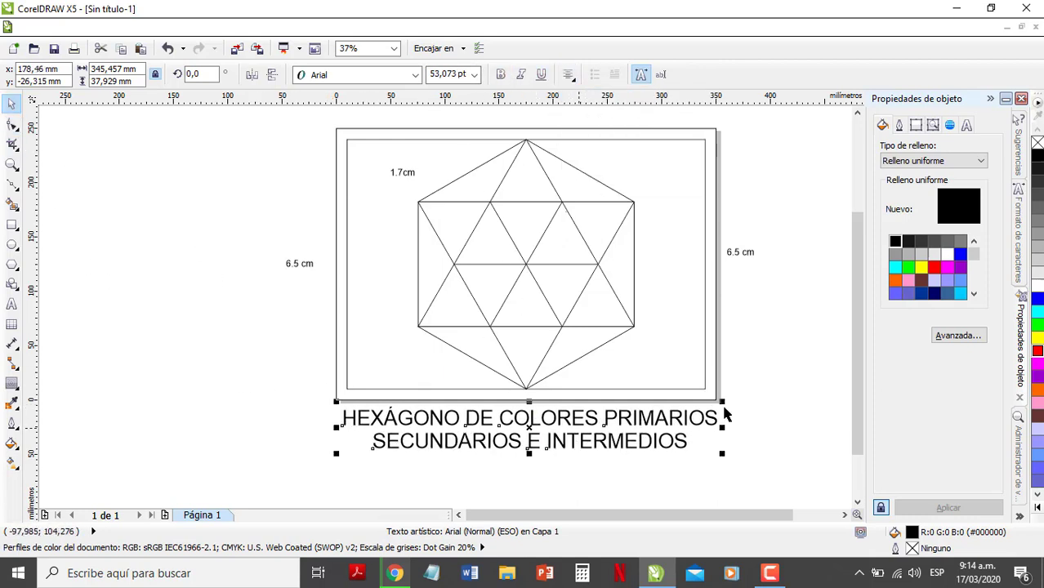
{"action": "left_click", "coordinate": [607, 372]}
{"action": "left_click", "coordinate": [606, 372]}
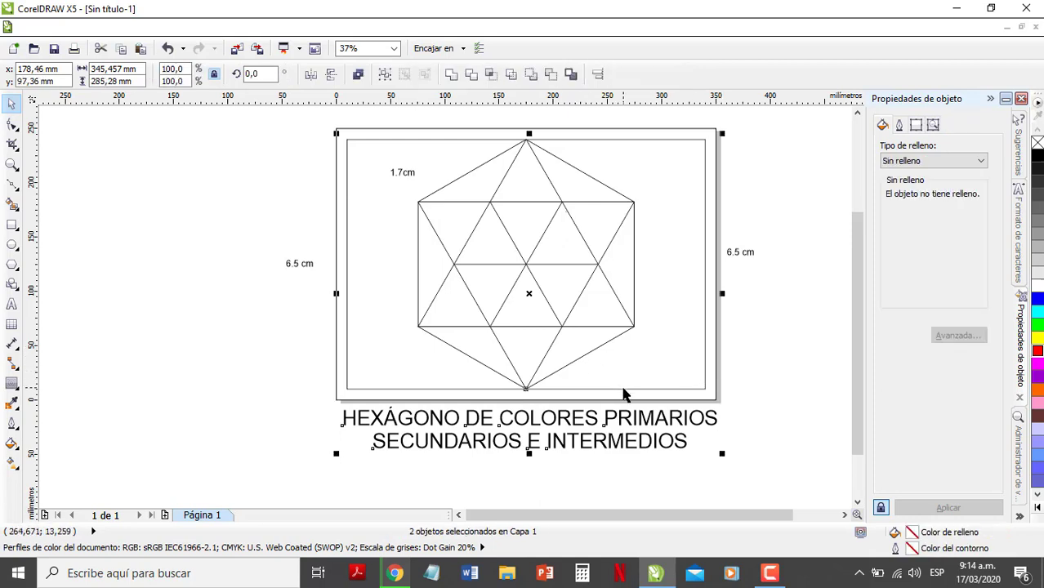
{"action": "left_click", "coordinate": [779, 397]}
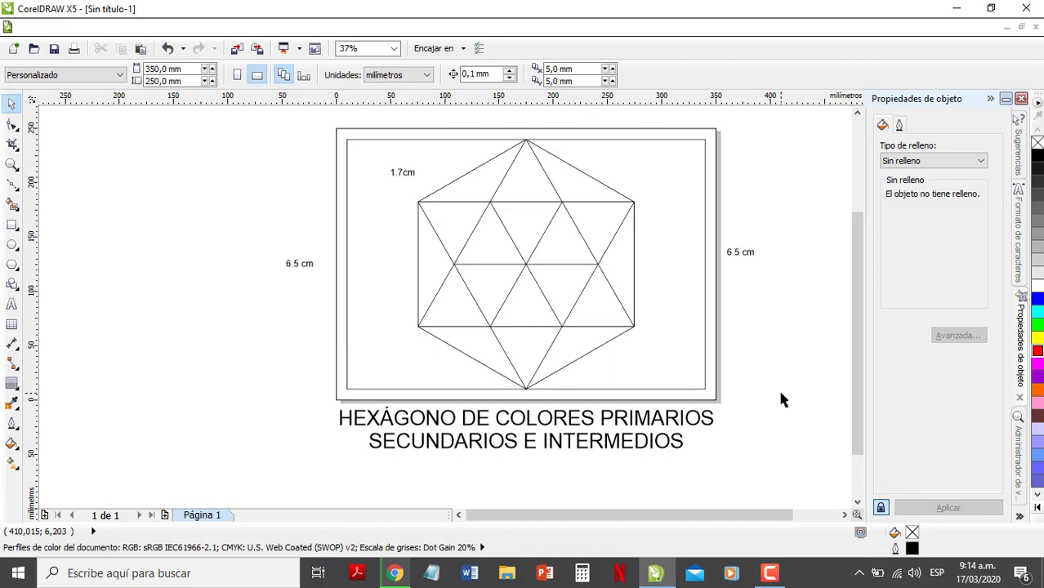
- Trace the star's lower-left point as a closed triangle and fill it with yellow
{"action": "left_click", "coordinate": [12, 185]}
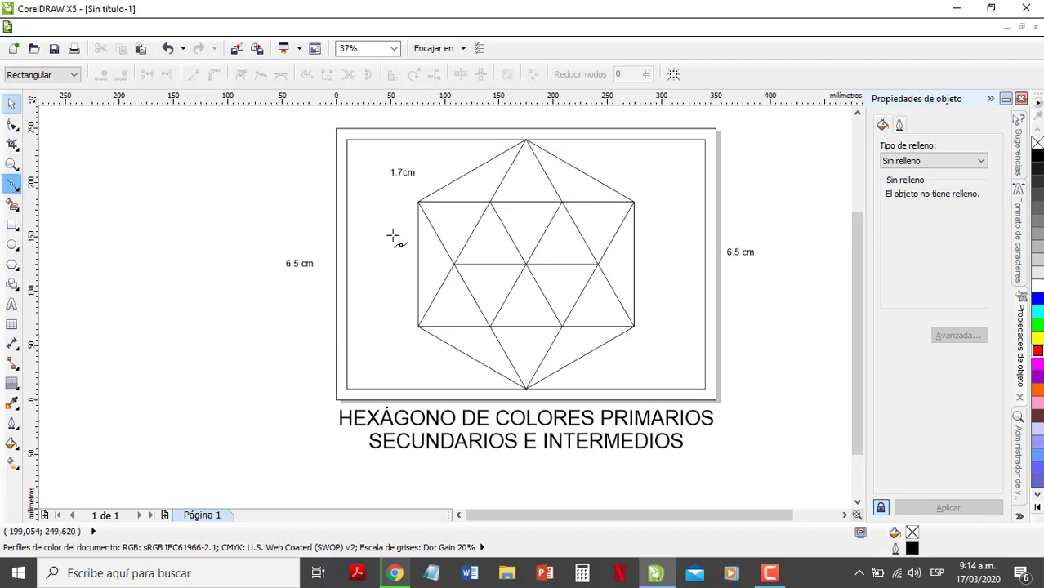
{"action": "left_click_drag", "start_coordinate": [418, 326], "coordinate": [454, 264]}
{"action": "left_click_drag", "start_coordinate": [490, 327], "coordinate": [490, 327]}
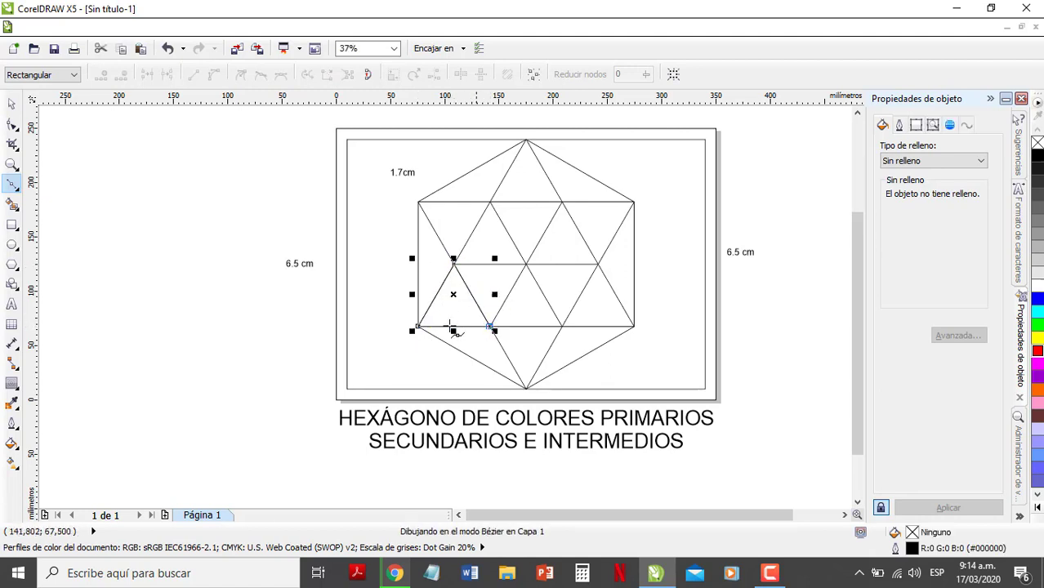
{"action": "left_click", "coordinate": [12, 104]}
{"action": "left_click", "coordinate": [1037, 337]}
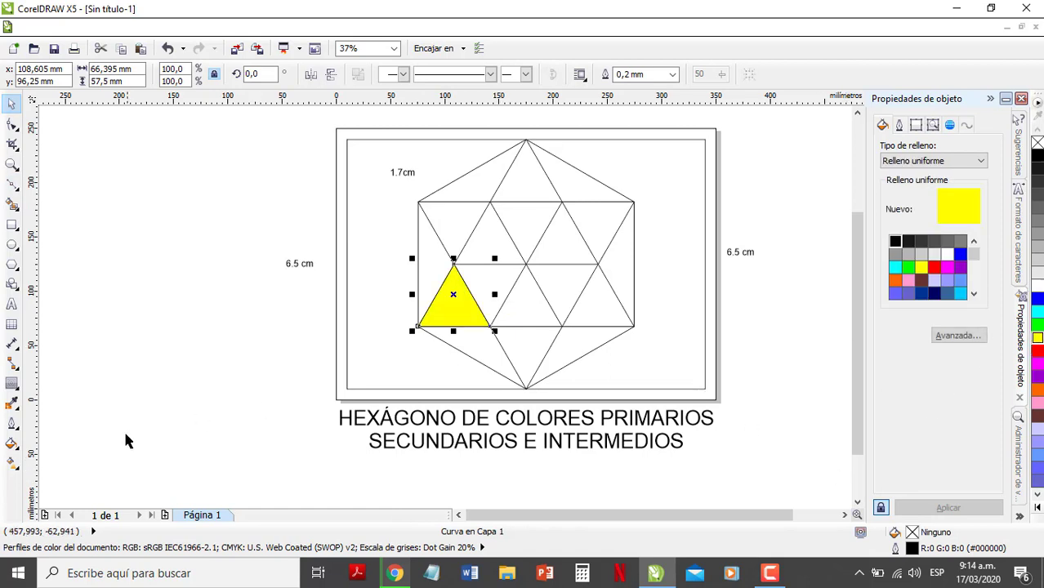
- Trace the star's top point as a closed triangle and fill it with blue
{"action": "left_click", "coordinate": [11, 183]}
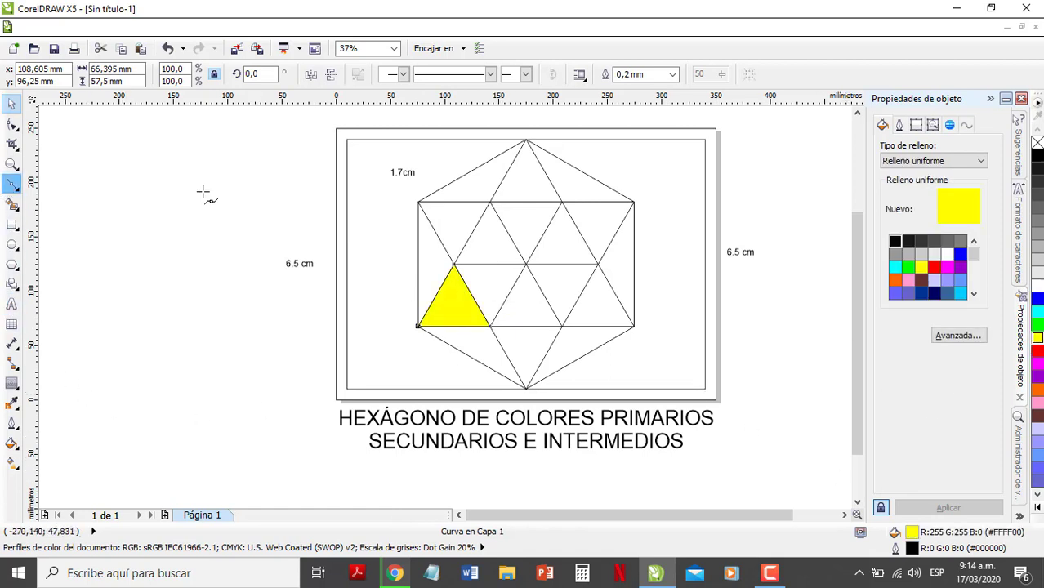
{"action": "left_click", "coordinate": [491, 198]}
{"action": "double_click", "coordinate": [527, 140]}
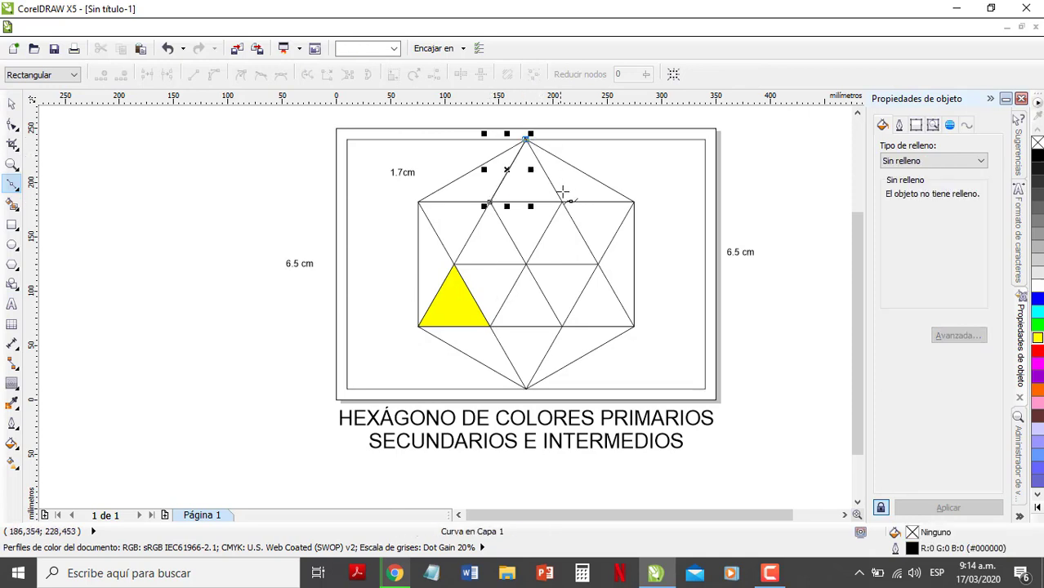
{"action": "left_click", "coordinate": [561, 202]}
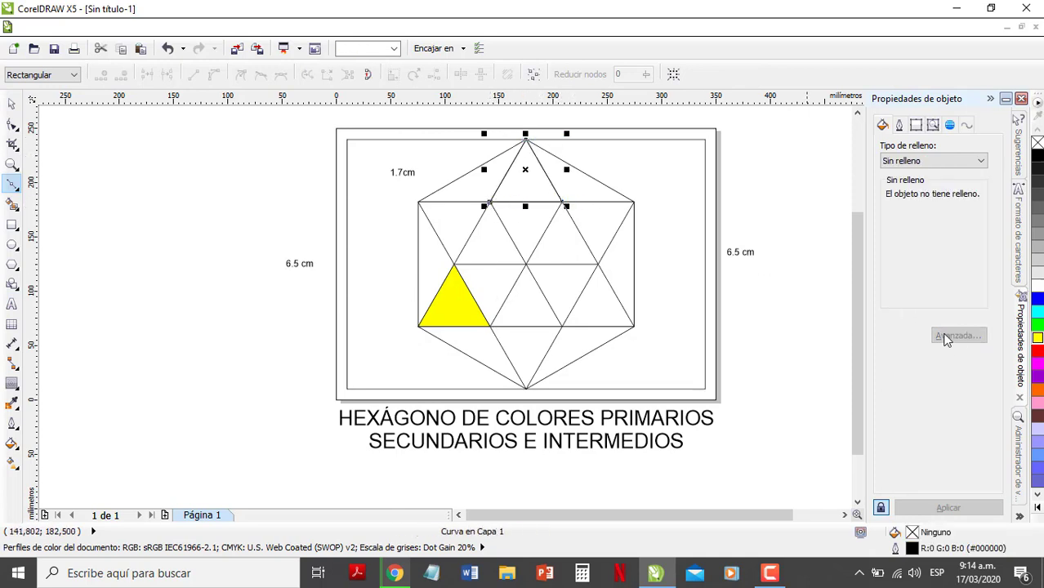
{"action": "left_click", "coordinate": [1037, 298]}
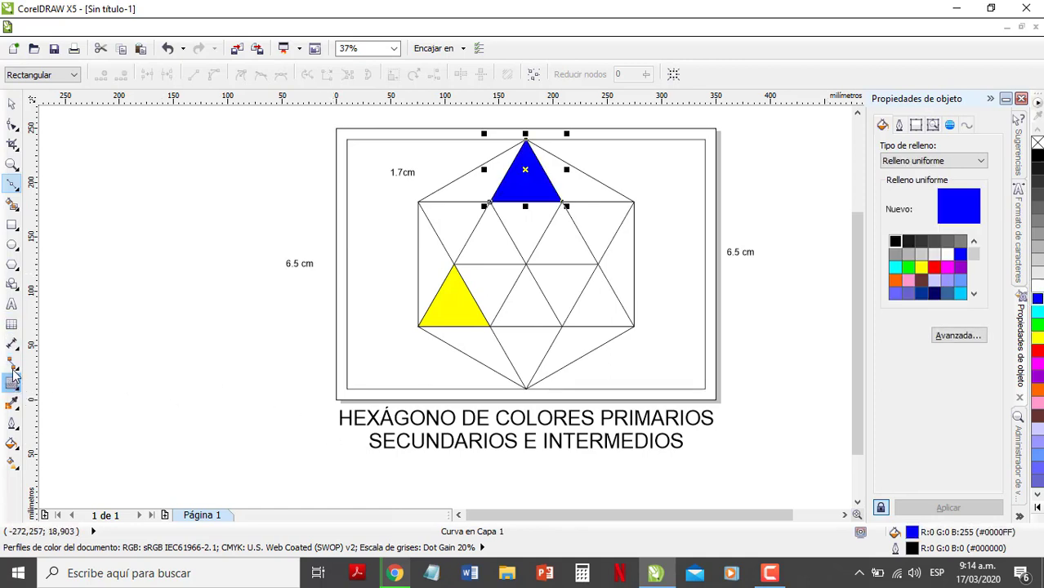
- Trace the star's lower-right point as a closed triangle, fill it with red and deselect it
{"action": "left_click", "coordinate": [597, 264]}
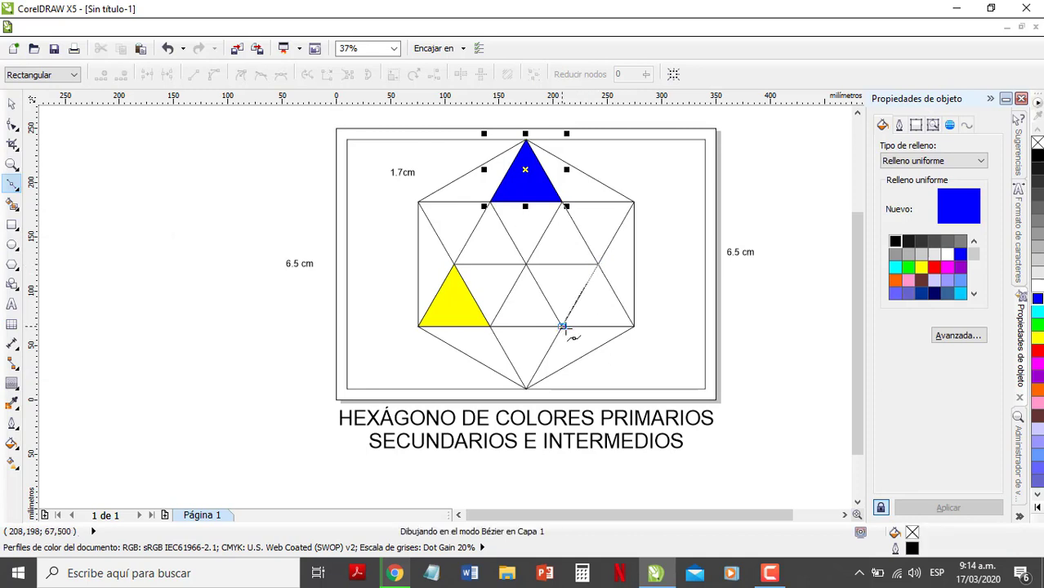
{"action": "left_click", "coordinate": [562, 326]}
{"action": "left_click", "coordinate": [634, 327]}
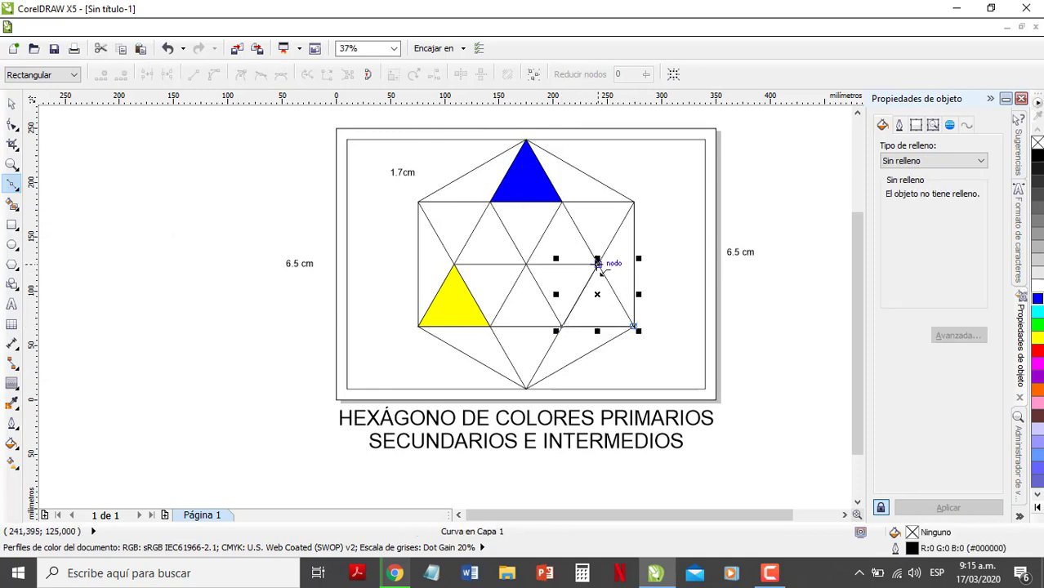
{"action": "left_click", "coordinate": [598, 264]}
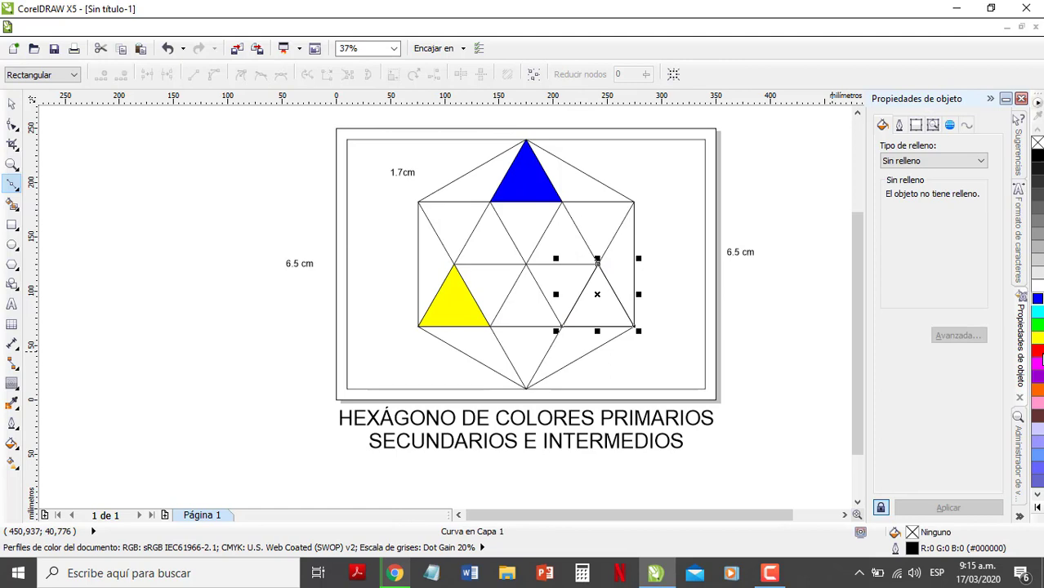
{"action": "left_click", "coordinate": [1037, 349]}
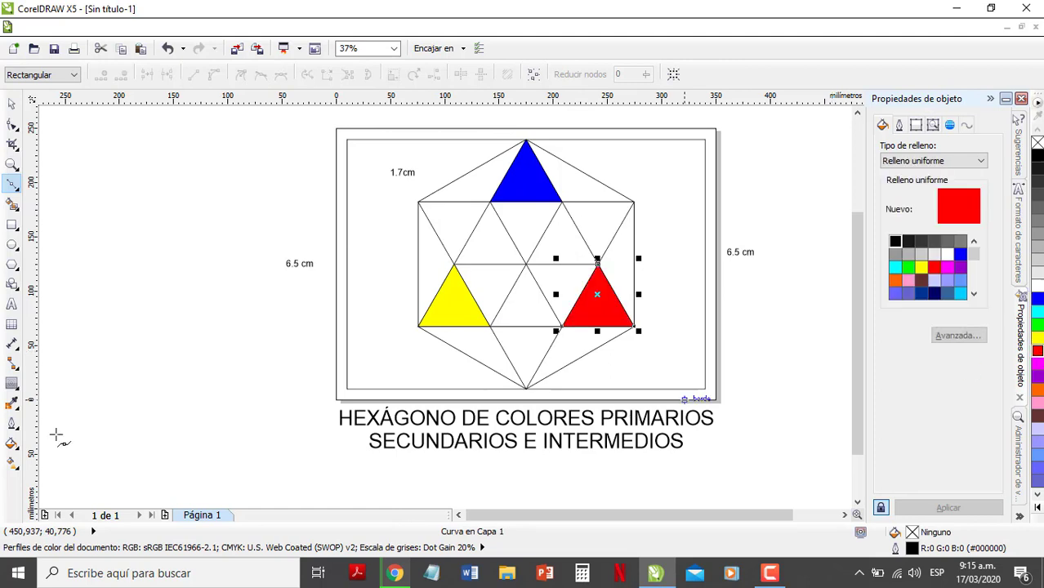
{"action": "left_click", "coordinate": [13, 104]}
{"action": "left_click", "coordinate": [157, 364]}
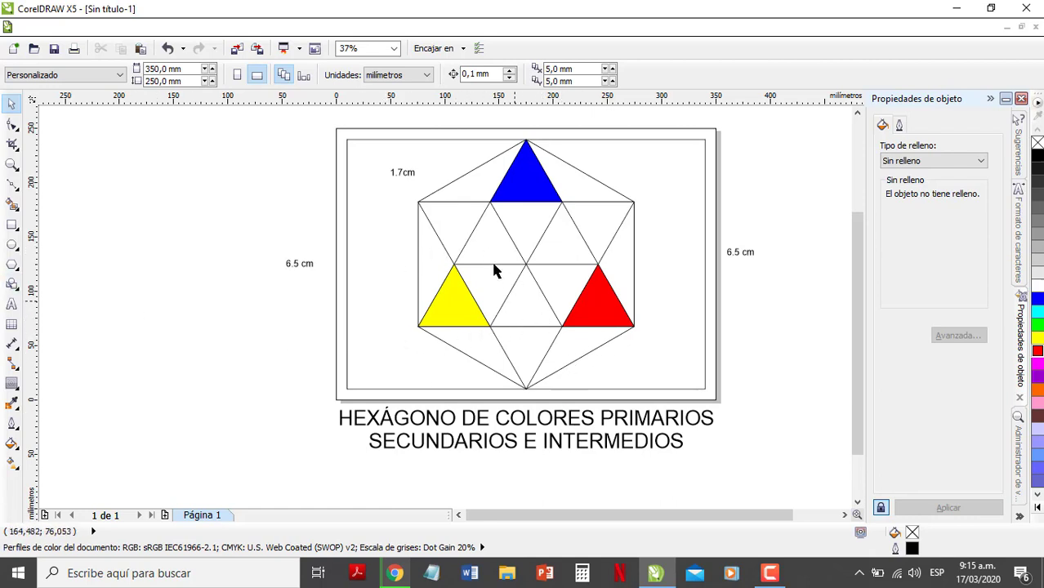
- Draw a circle about 110 × 107 mm around the yellow triangle, with no fill and a red outline
{"action": "left_click", "coordinate": [12, 244]}
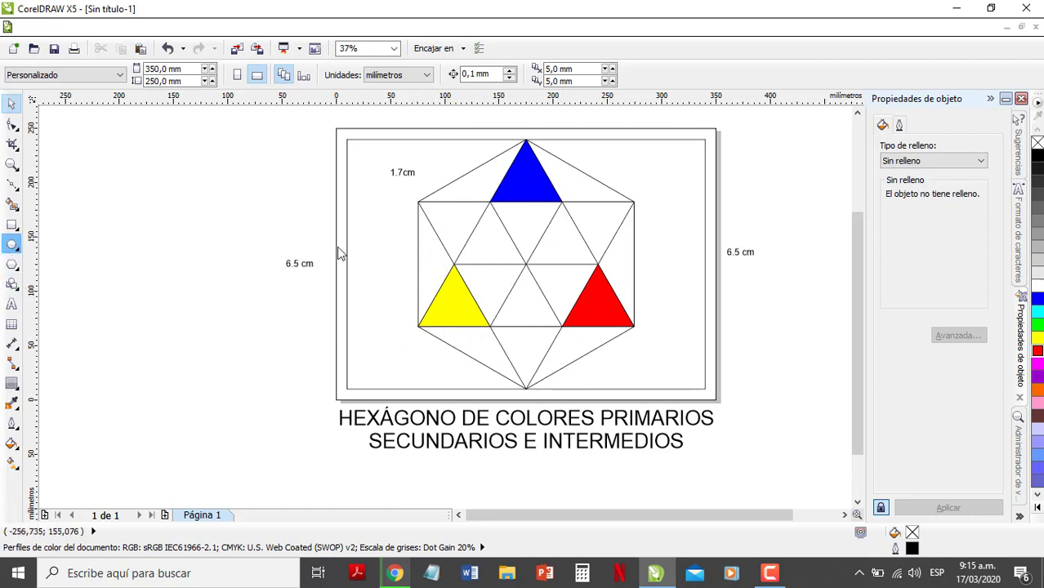
{"action": "left_click_drag", "start_coordinate": [392, 250], "coordinate": [513, 367]}
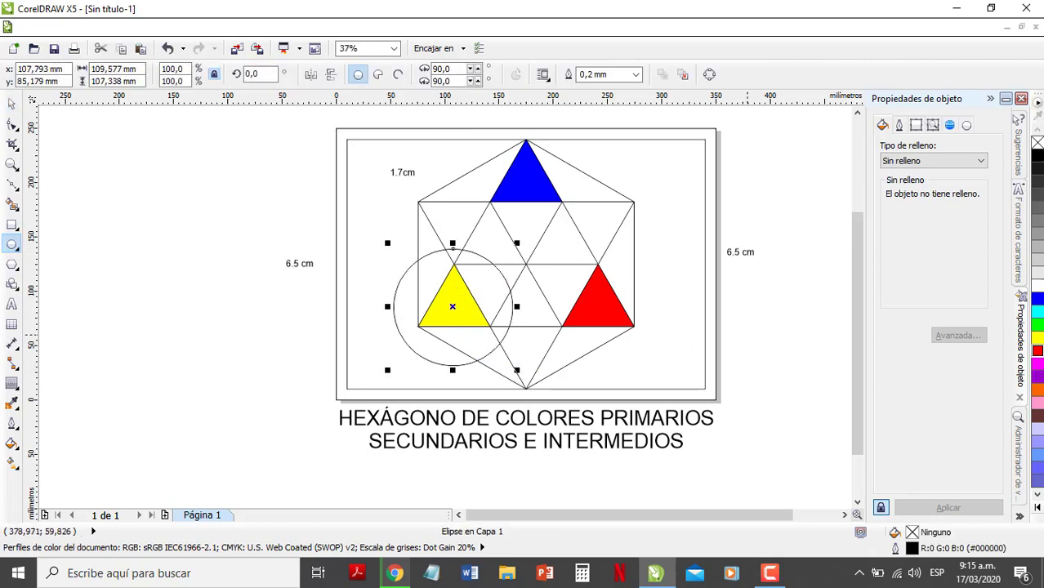
{"action": "left_click", "coordinate": [1035, 351]}
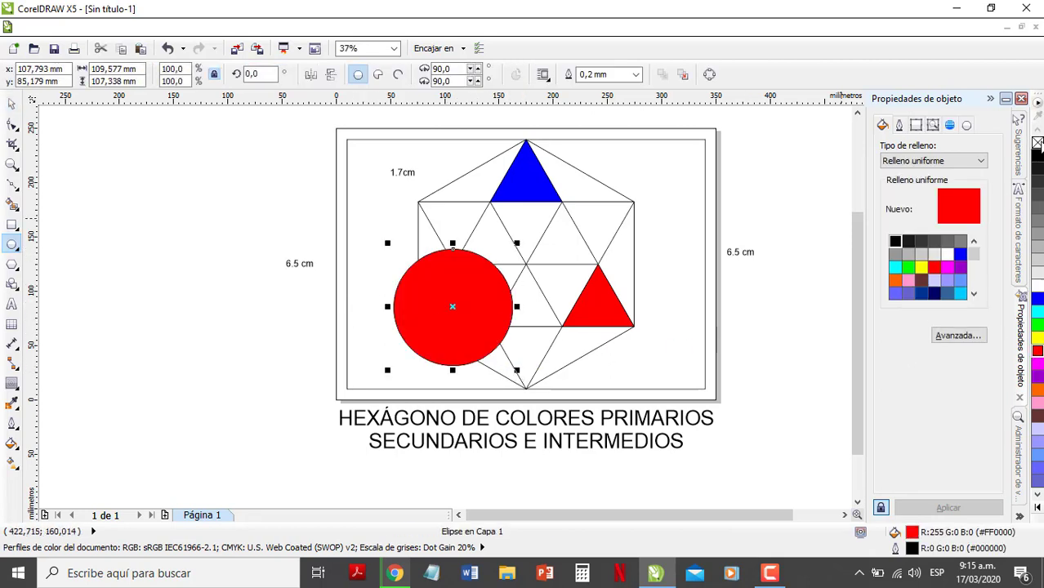
{"action": "left_click", "coordinate": [1037, 142]}
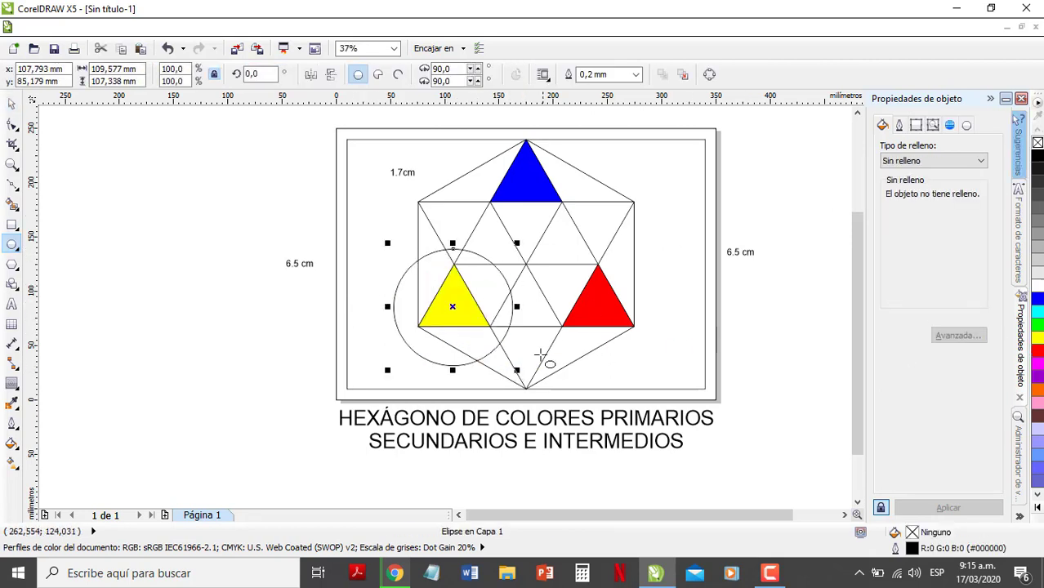
{"action": "right_click", "coordinate": [1036, 353]}
{"action": "left_click", "coordinate": [11, 104]}
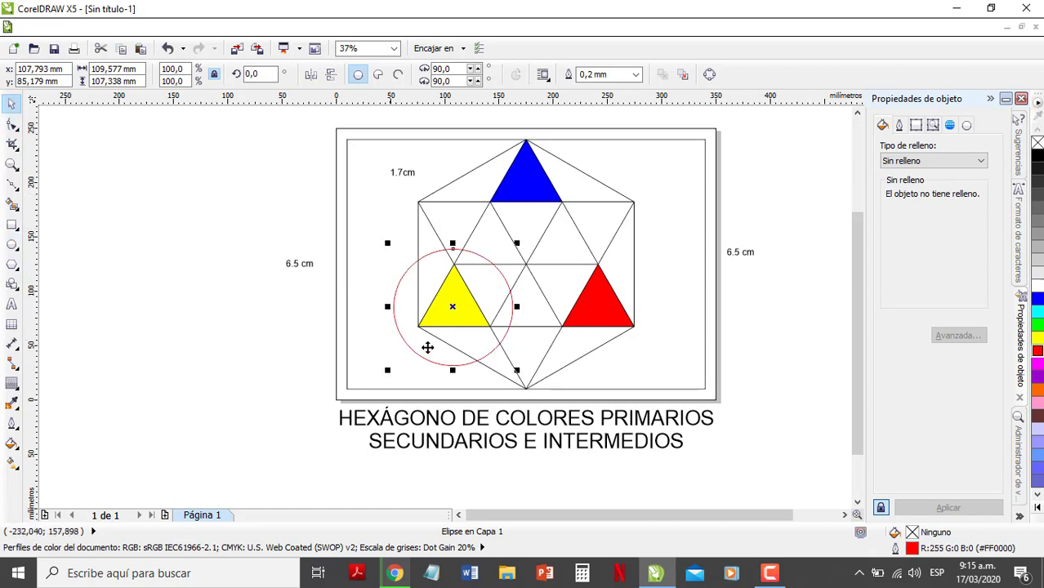
- Place a copy of the red-outlined circle around the blue triangle
{"action": "left_click_drag", "start_coordinate": [469, 303], "coordinate": [527, 181]}
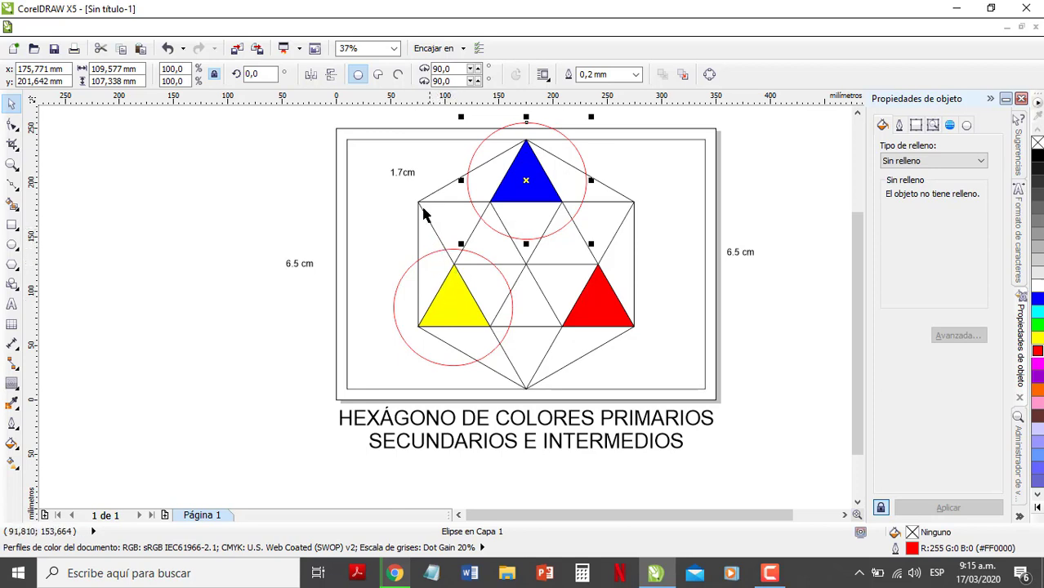
- Trace the star's upper-left point as a closed triangle, fill it with dark green (#009A3D) and deselect it
{"action": "left_click", "coordinate": [12, 184]}
{"action": "left_click", "coordinate": [454, 265]}
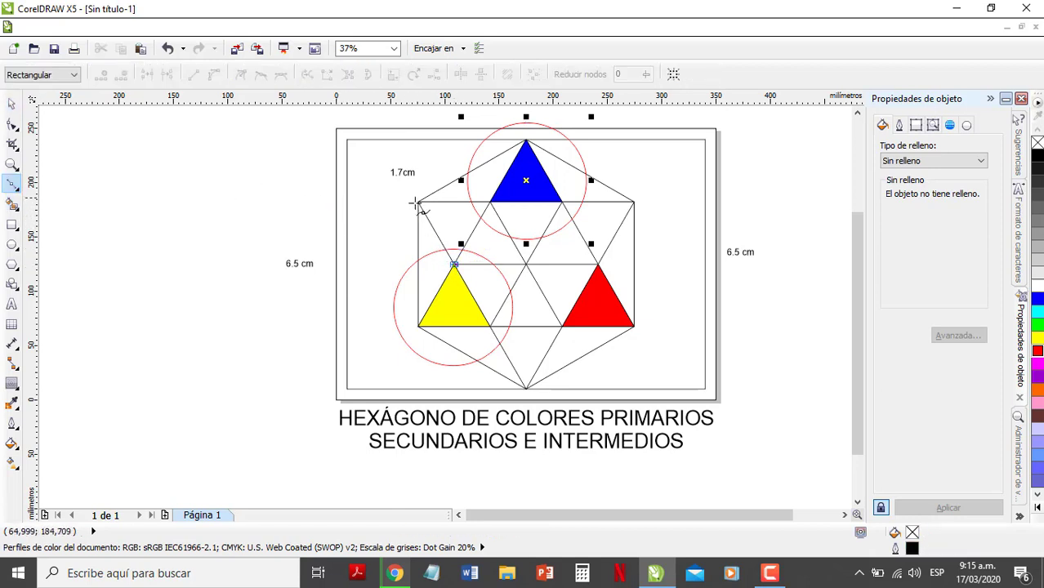
{"action": "left_click", "coordinate": [419, 202]}
{"action": "left_click", "coordinate": [493, 197]}
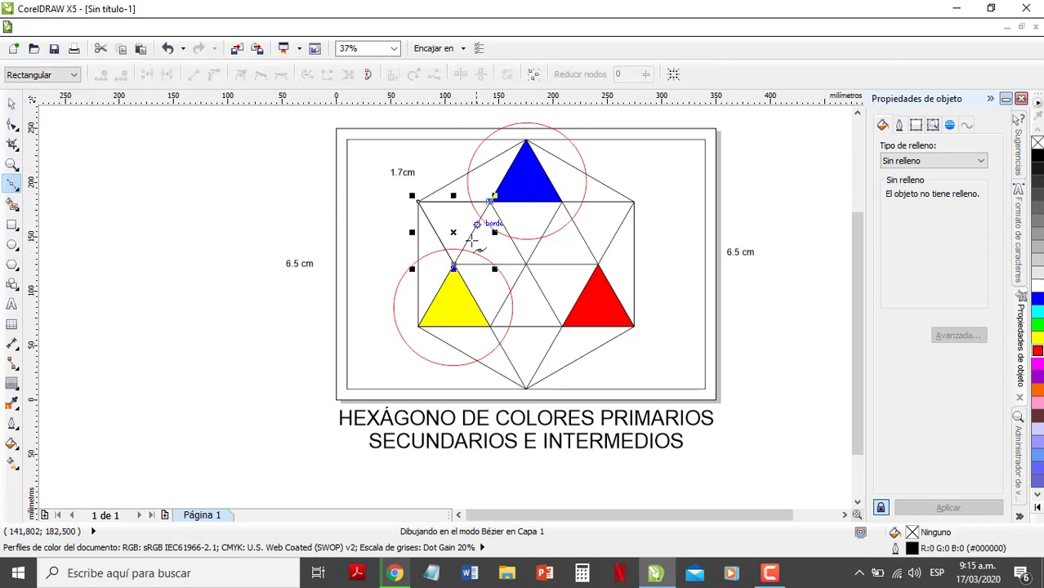
{"action": "left_click", "coordinate": [454, 266]}
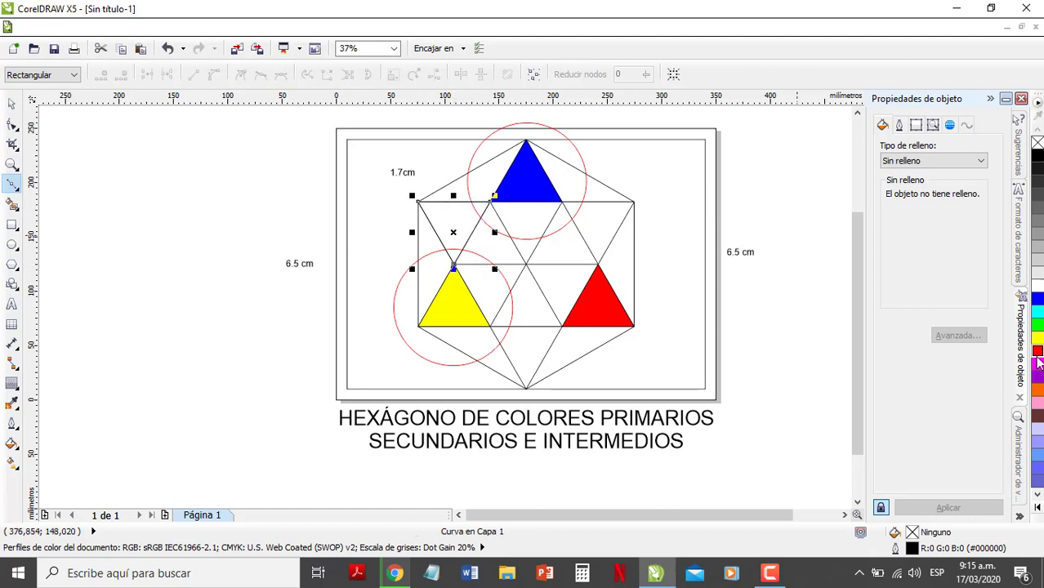
{"action": "mouse_move", "coordinate": [1038, 330]}
{"action": "left_mouse_down"}
{"action": "mouse_move", "coordinate": [1006, 345]}
{"action": "mouse_move", "coordinate": [1021, 331]}
{"action": "left_mouse_up"}
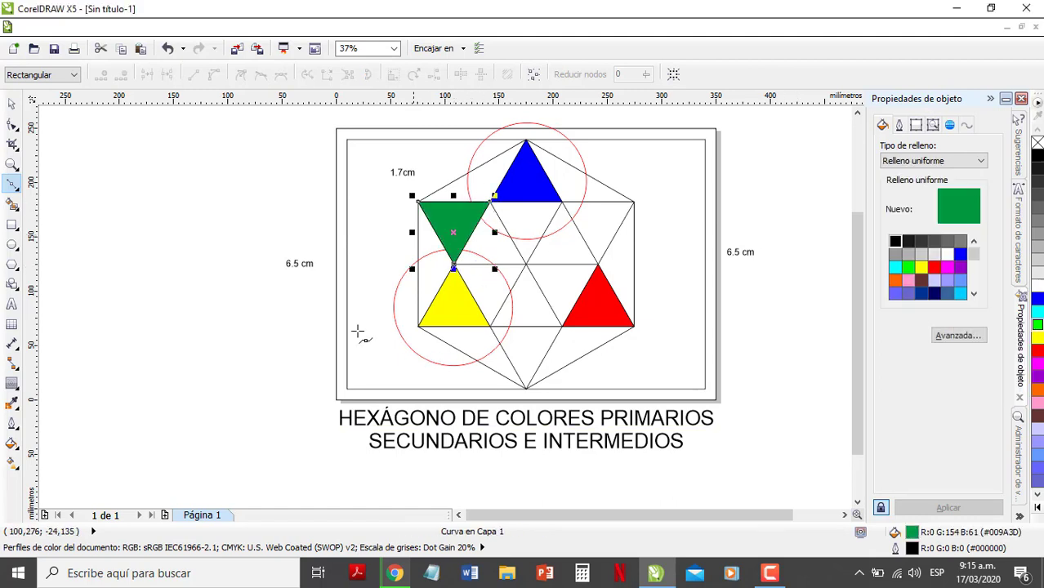
{"action": "left_click", "coordinate": [11, 103]}
{"action": "left_click", "coordinate": [621, 181]}
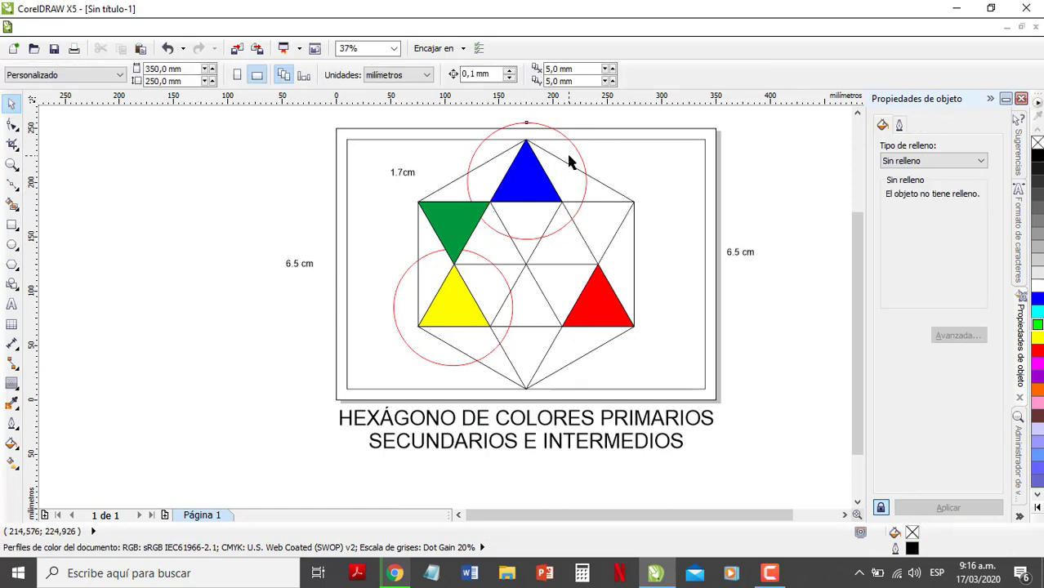
- Delete the two red-outlined circles around the blue and yellow triangles
{"action": "left_click", "coordinate": [583, 167]}
{"action": "key", "text": "Delete"}
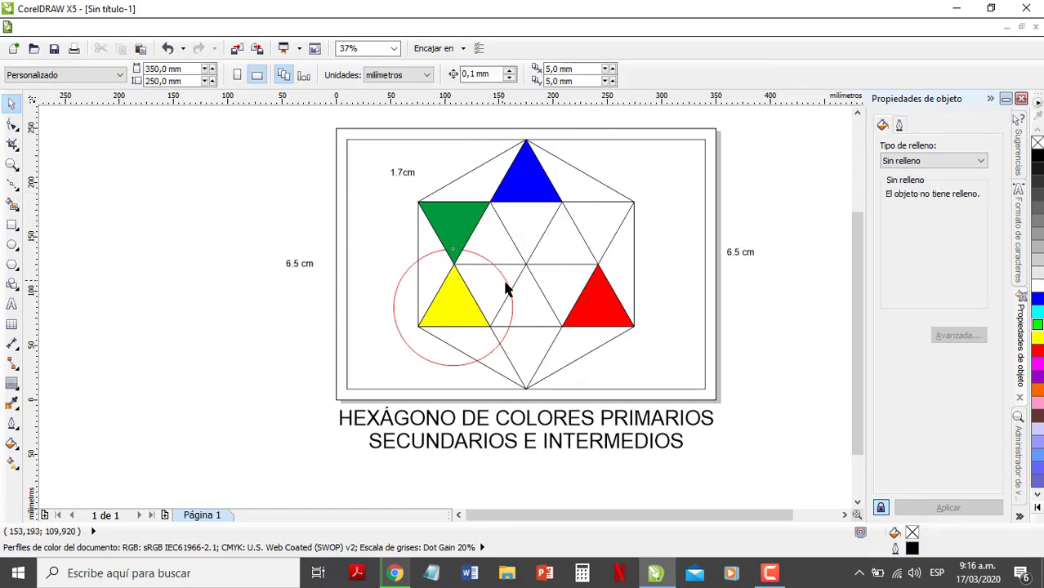
{"action": "left_click", "coordinate": [507, 287]}
{"action": "key", "text": "Delete"}
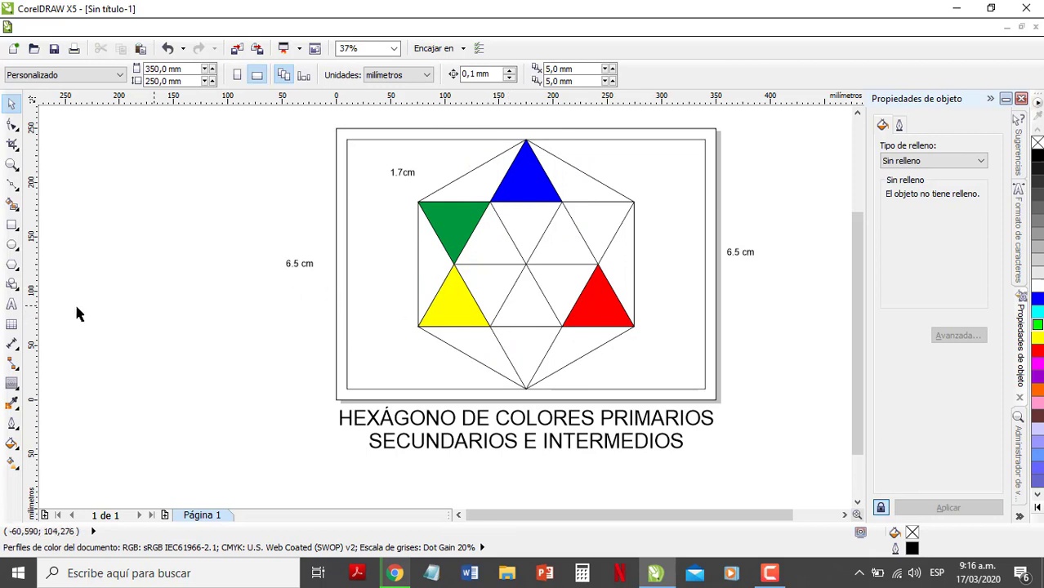
- Trace the star's upper-right point as a closed triangle and fill it with purple (#9900CC)
{"action": "left_click", "coordinate": [12, 184]}
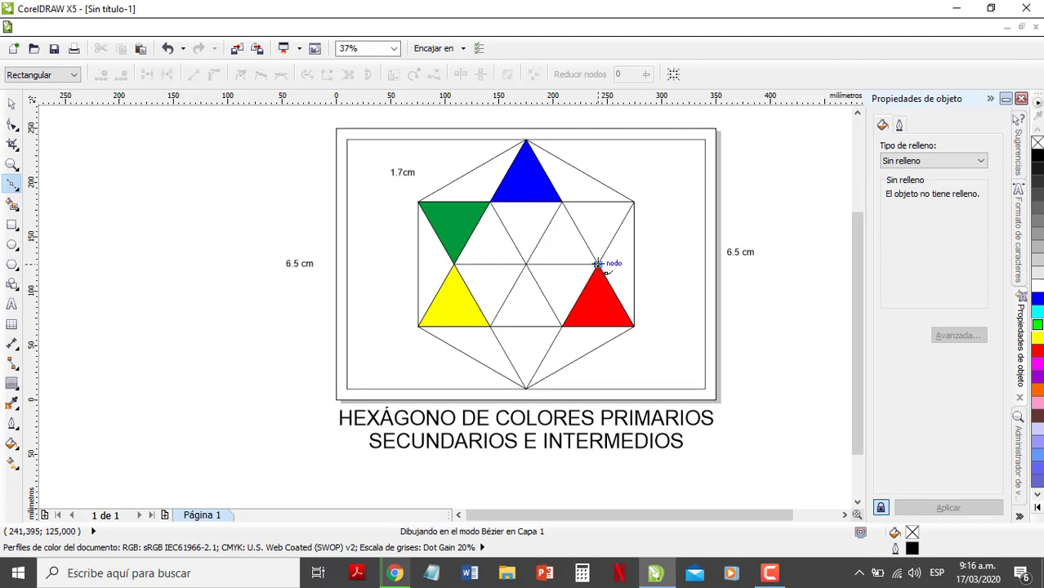
{"action": "mouse_move", "coordinate": [597, 264]}
{"action": "left_mouse_down"}
{"action": "mouse_move", "coordinate": [562, 200]}
{"action": "mouse_move", "coordinate": [634, 200]}
{"action": "mouse_move", "coordinate": [597, 264]}
{"action": "left_mouse_up"}
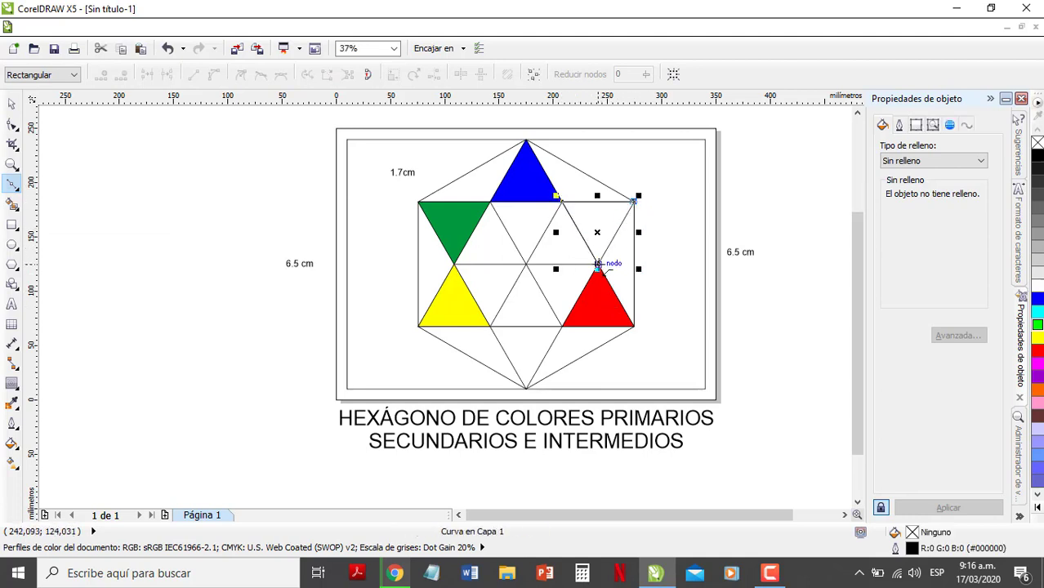
{"action": "left_click", "coordinate": [13, 98]}
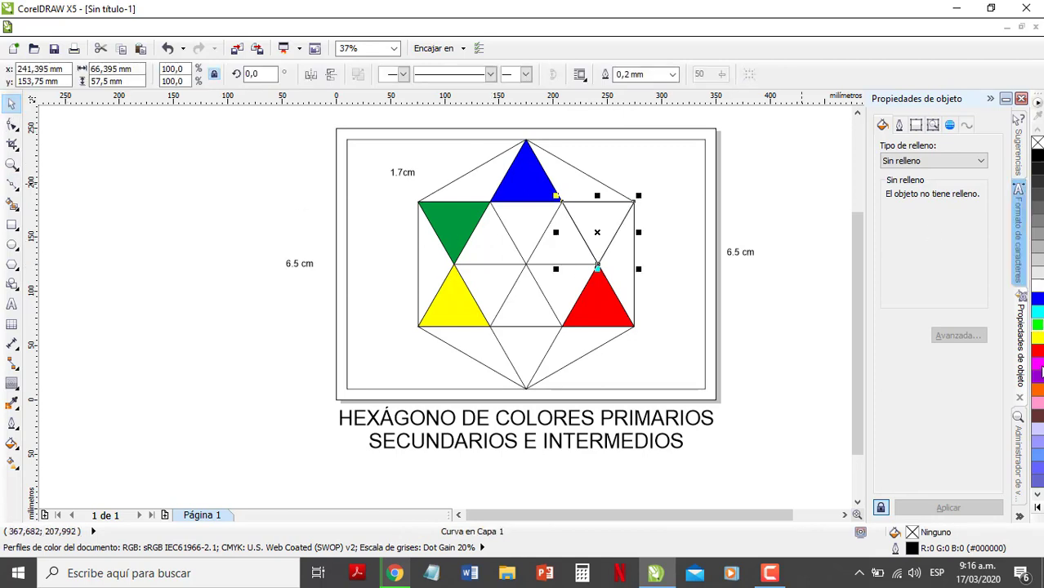
{"action": "left_click", "coordinate": [1037, 378]}
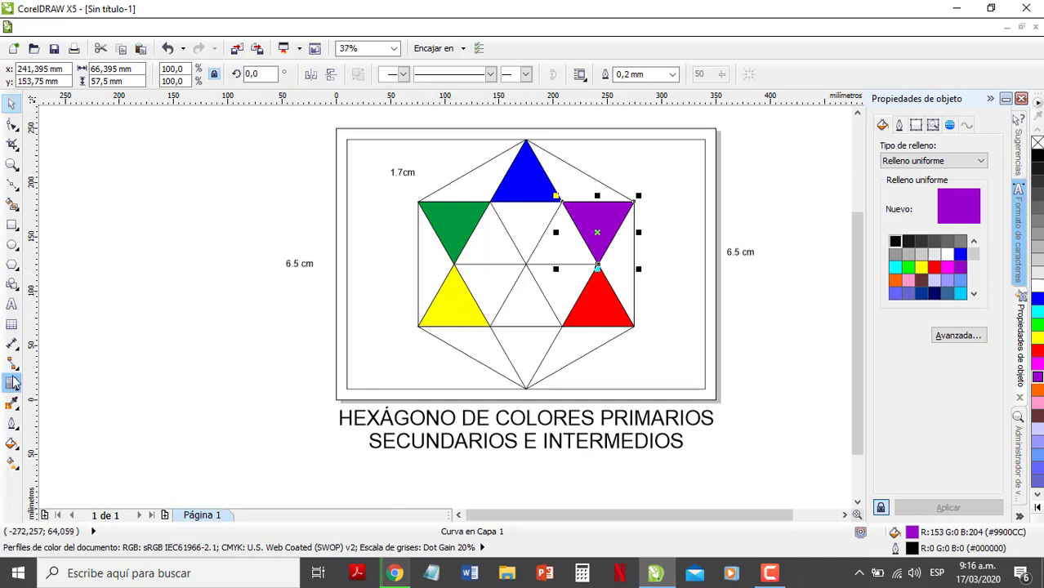
- Trace the star's bottom point as a closed triangle, fill it with orange (#FF6600) and deselect it
{"action": "left_click", "coordinate": [12, 184]}
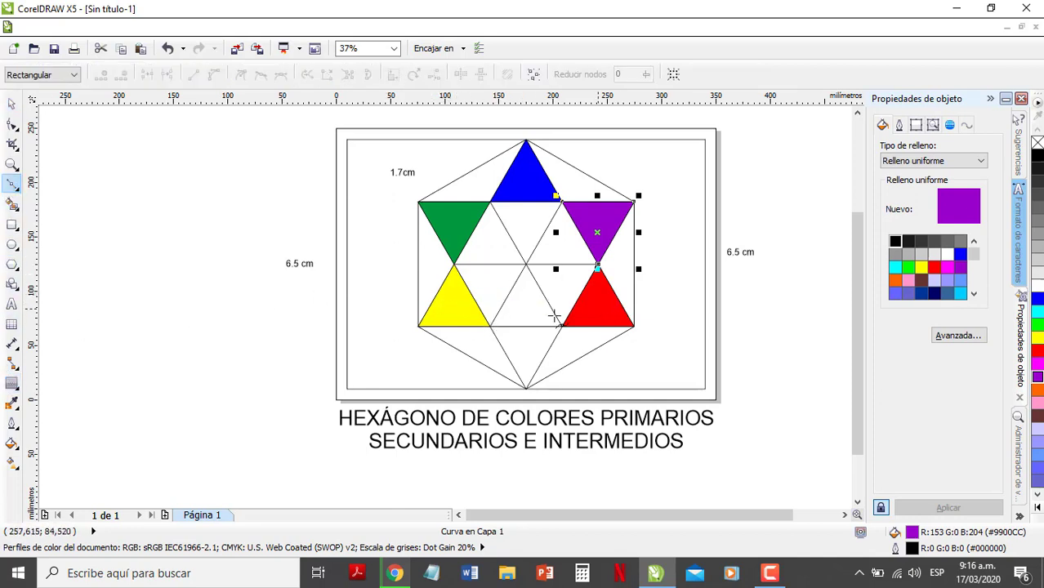
{"action": "left_click", "coordinate": [490, 326]}
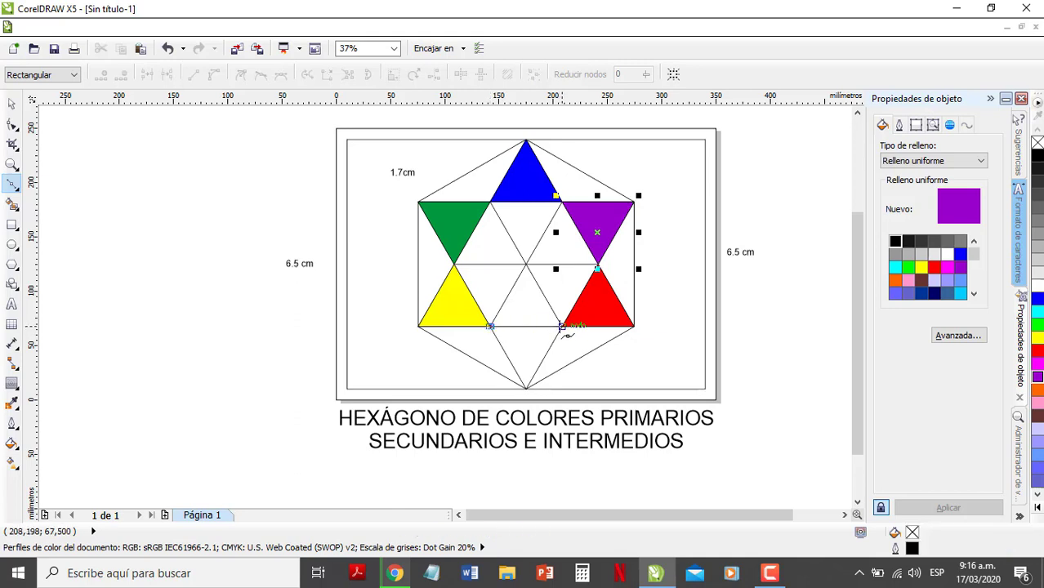
{"action": "left_click", "coordinate": [561, 326]}
{"action": "left_click", "coordinate": [525, 388]}
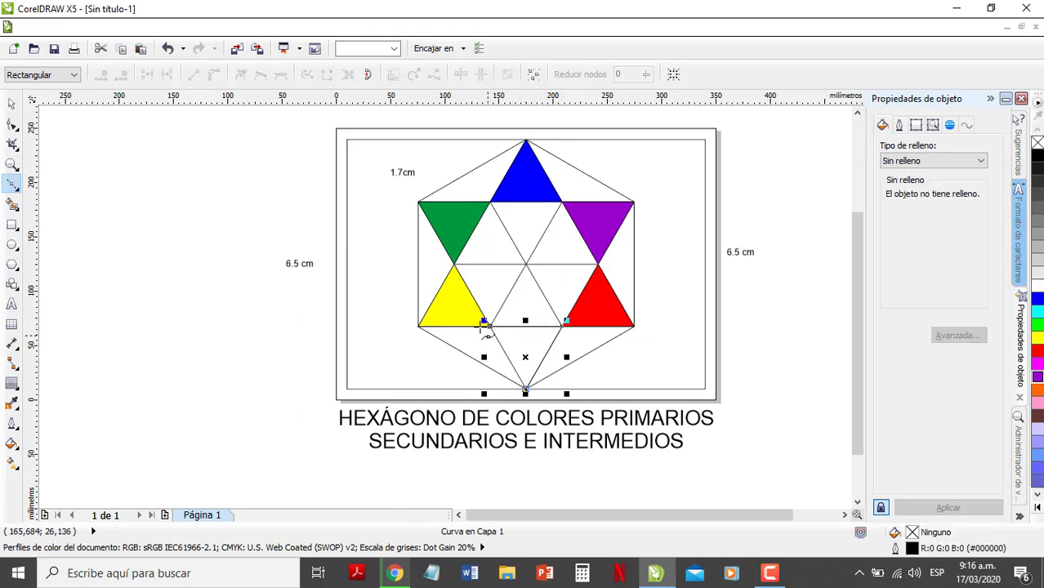
{"action": "left_click", "coordinate": [488, 327]}
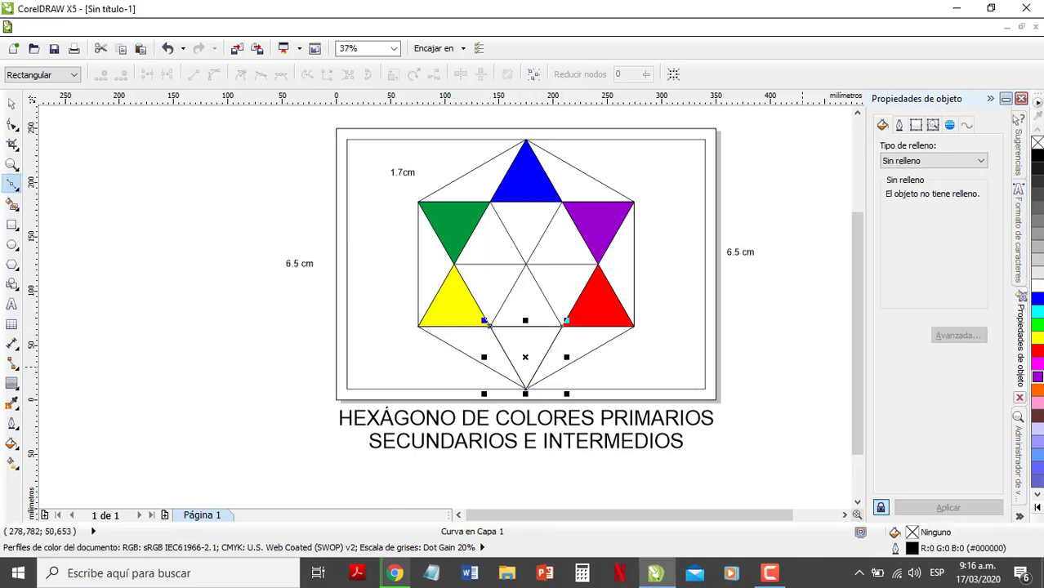
{"action": "left_click", "coordinate": [1037, 390]}
{"action": "left_click", "coordinate": [11, 104]}
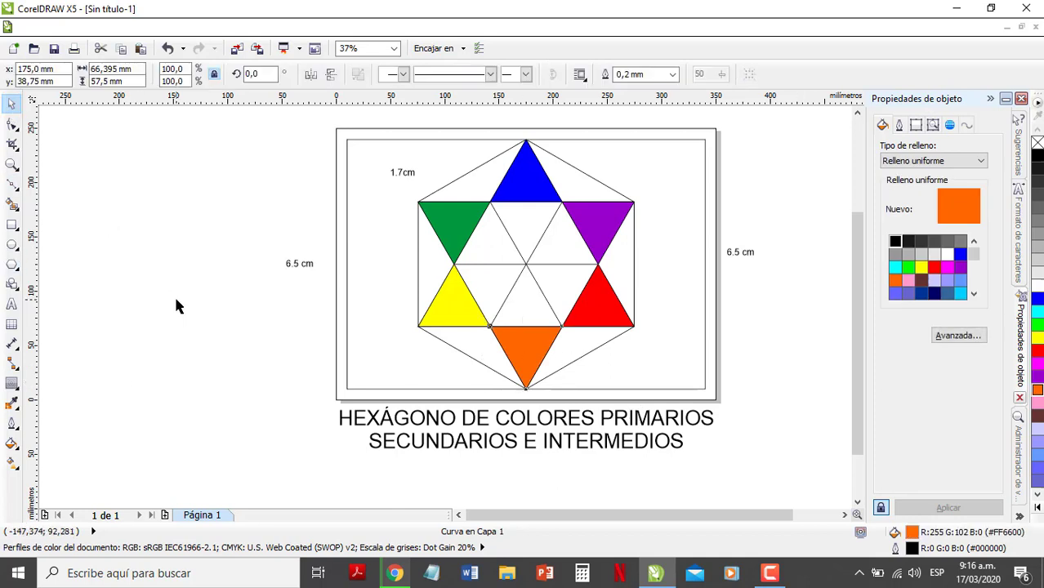
{"action": "left_click", "coordinate": [176, 306]}
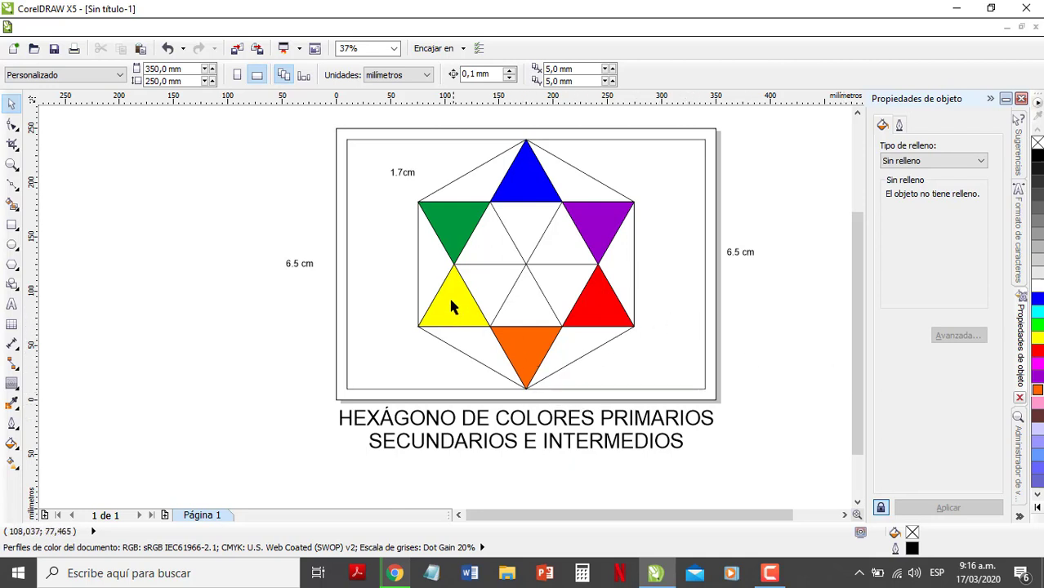
- Trace the outer triangle between the yellow and orange points, fill it with yellow-orange (#FFC31F) and deselect it
{"action": "left_click", "coordinate": [417, 325]}
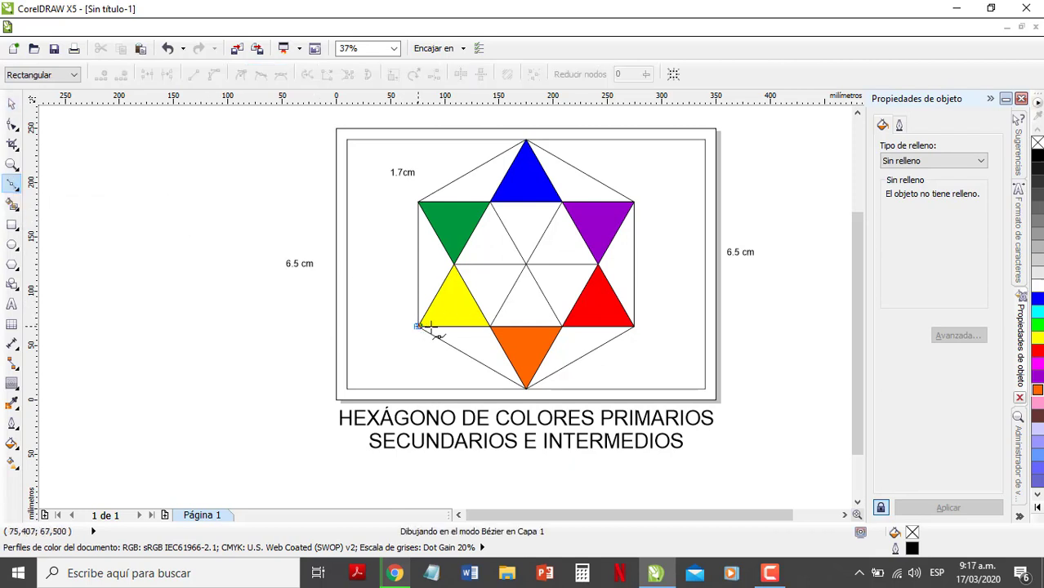
{"action": "left_click", "coordinate": [496, 326]}
{"action": "left_click", "coordinate": [525, 389]}
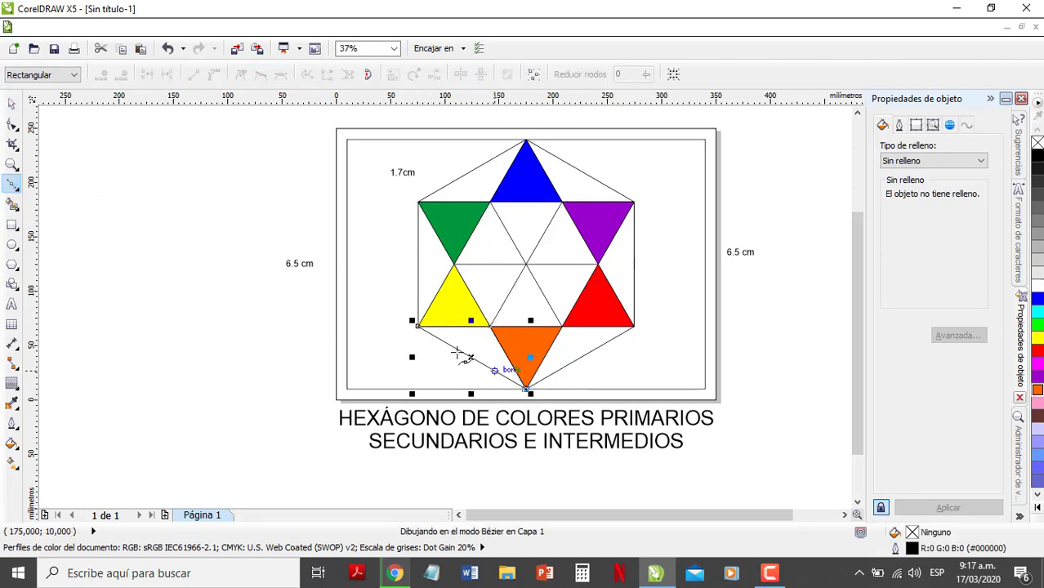
{"action": "left_click", "coordinate": [416, 325]}
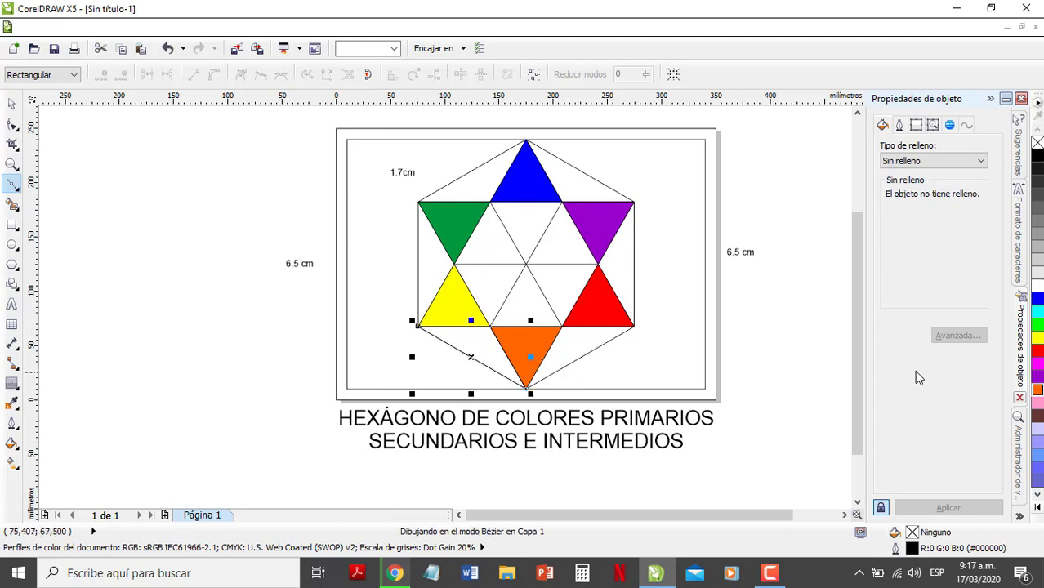
{"action": "left_click", "coordinate": [1039, 394]}
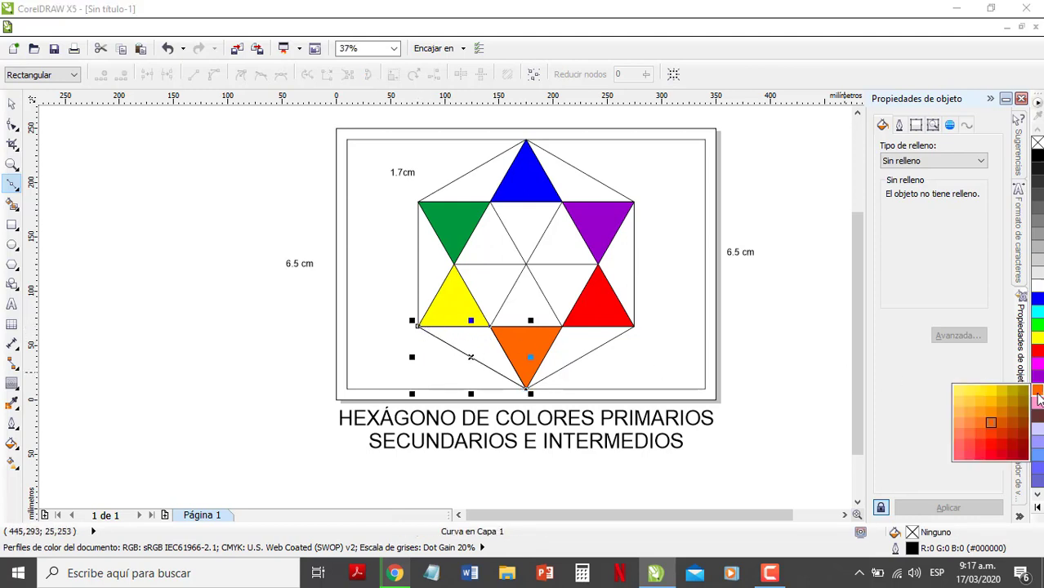
{"action": "left_click", "coordinate": [972, 402]}
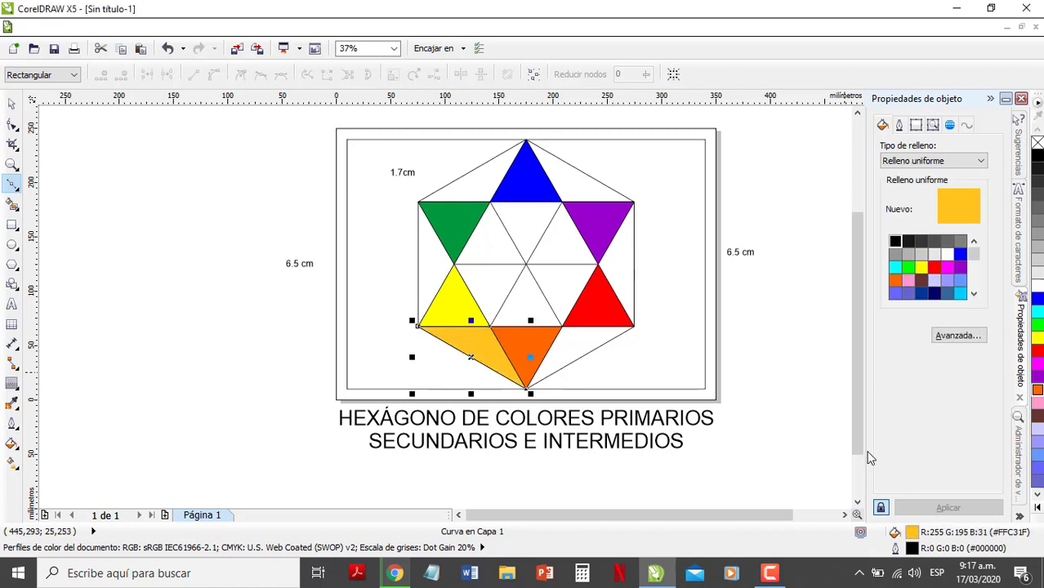
{"action": "left_click", "coordinate": [11, 103]}
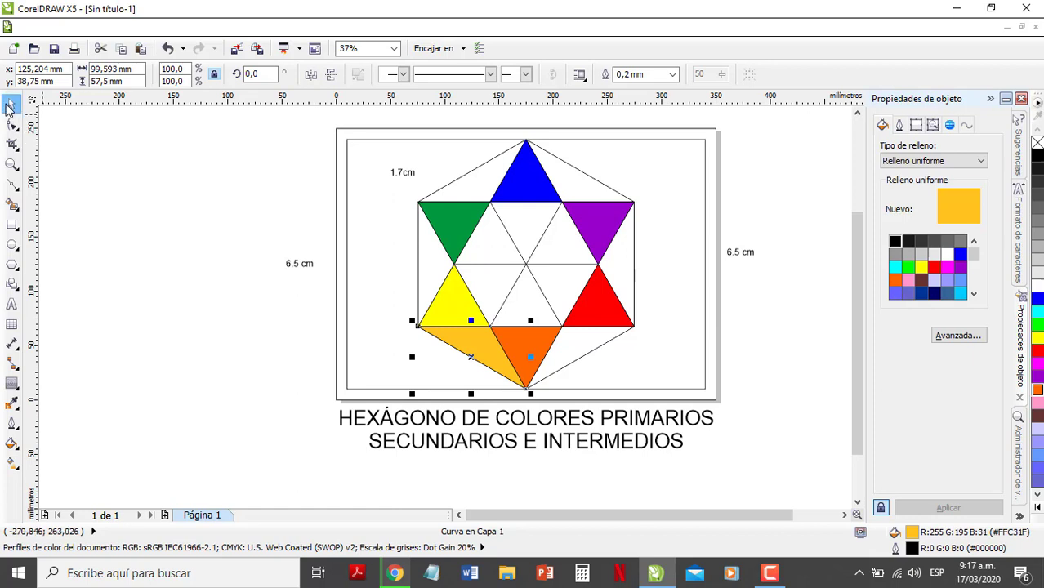
{"action": "left_click", "coordinate": [336, 333]}
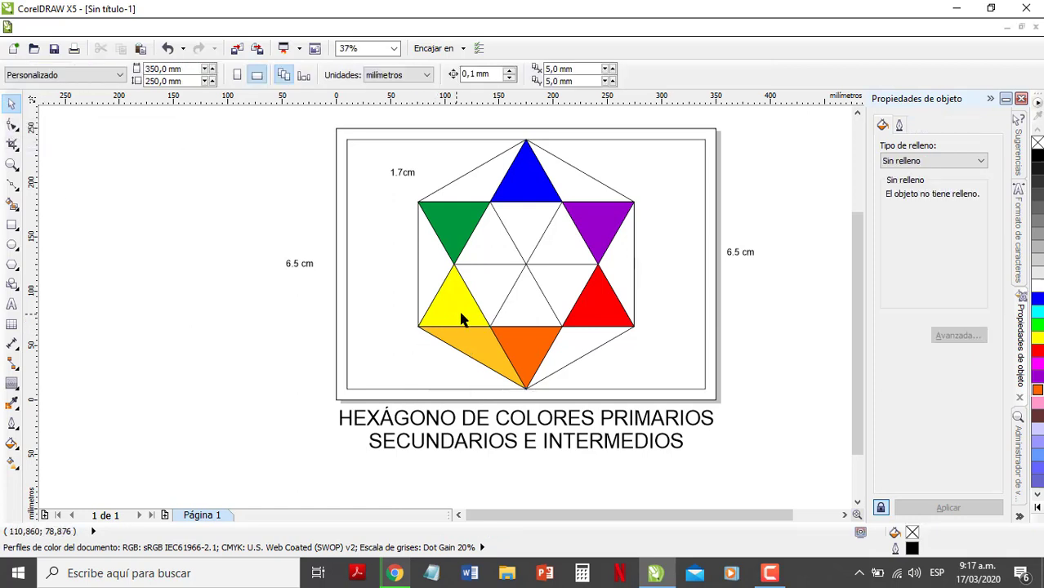
- Trace the outer triangle between the green and yellow points and fill it with bright green (#00FF00)
{"action": "left_click", "coordinate": [11, 183]}
{"action": "left_click", "coordinate": [417, 201]}
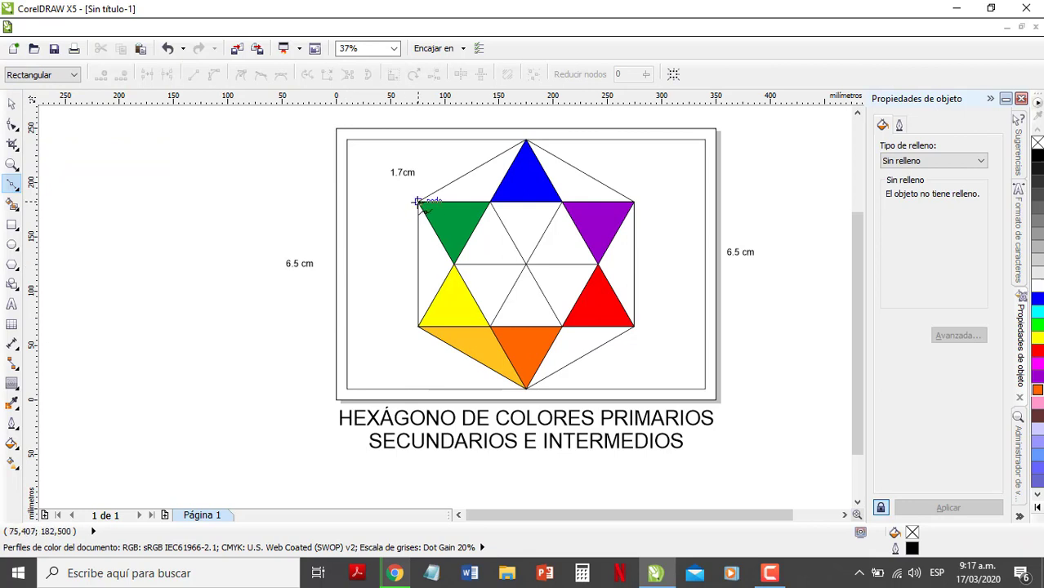
{"action": "left_click", "coordinate": [456, 263]}
{"action": "left_click", "coordinate": [417, 326]}
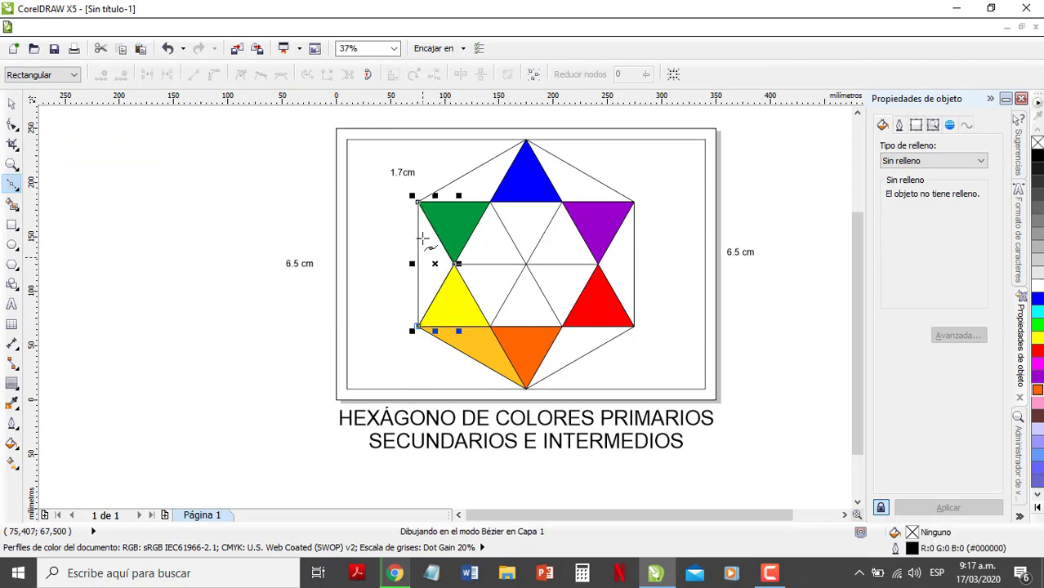
{"action": "left_click", "coordinate": [417, 201]}
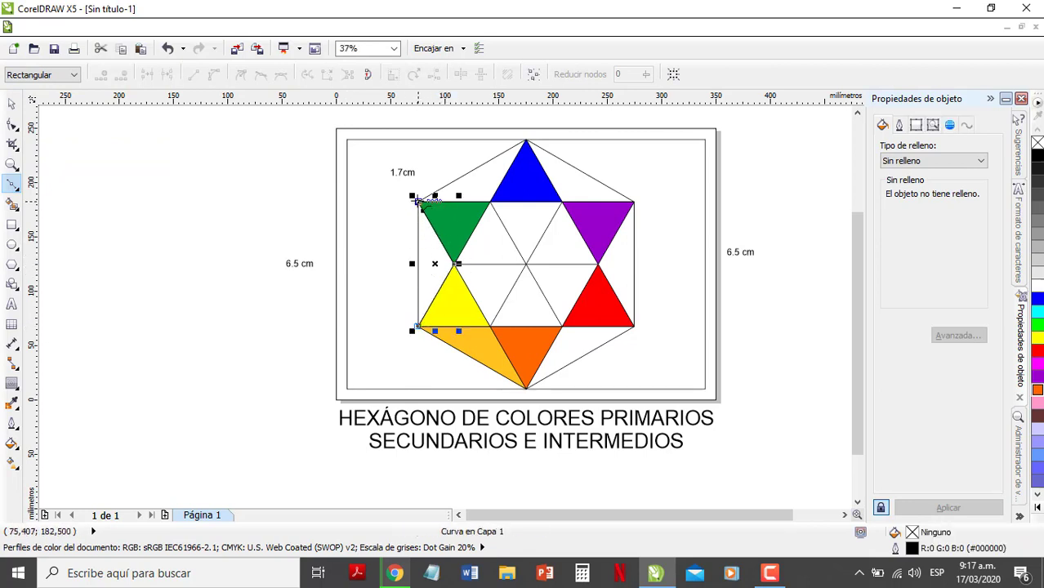
{"action": "left_click", "coordinate": [11, 104]}
{"action": "left_click", "coordinate": [1037, 325]}
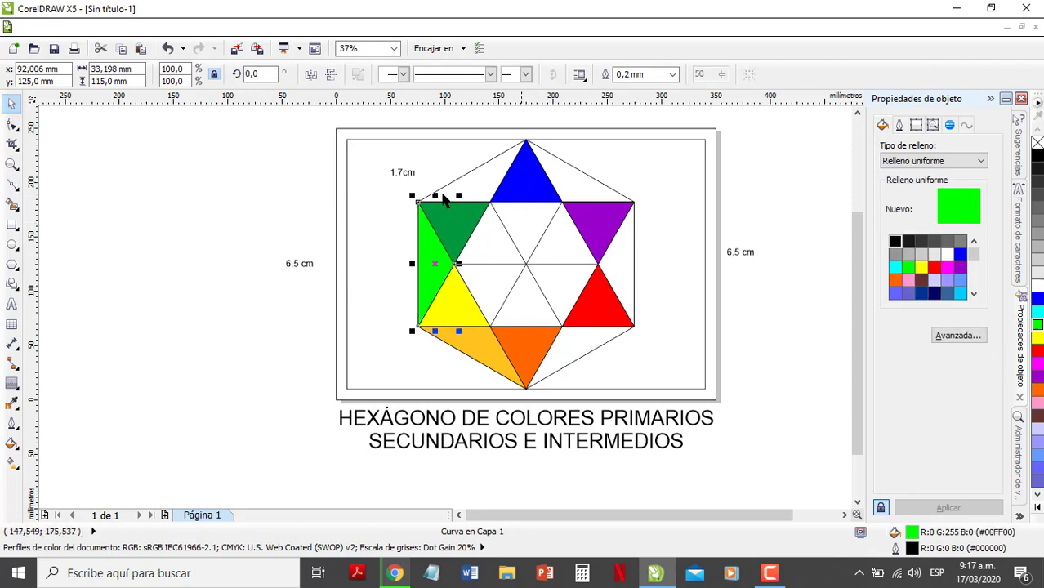
- Trace the outer triangle between the green and blue points and fill it with the green shade #00DC58
{"action": "left_click", "coordinate": [12, 185]}
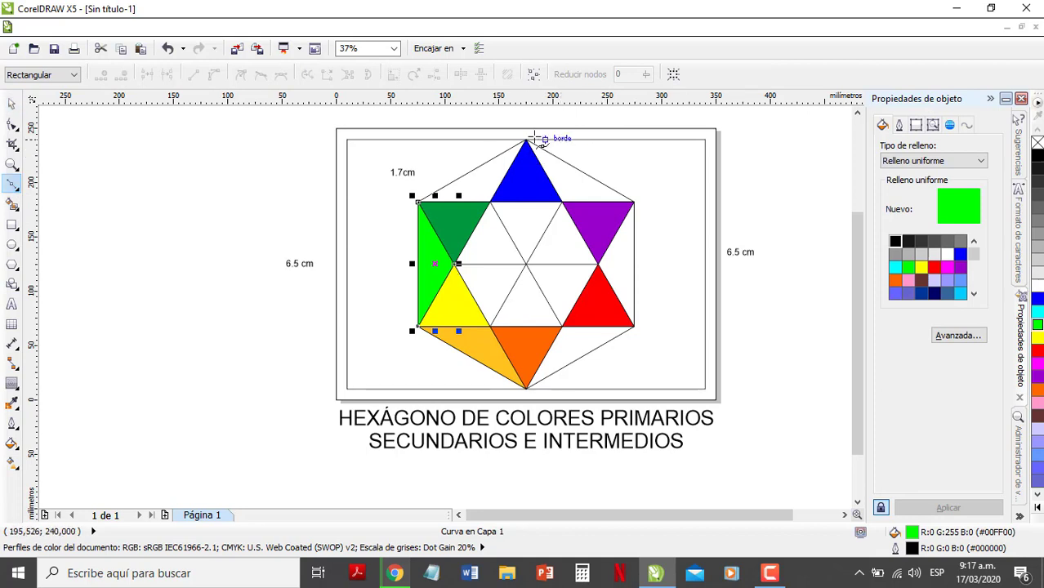
{"action": "left_click", "coordinate": [419, 206]}
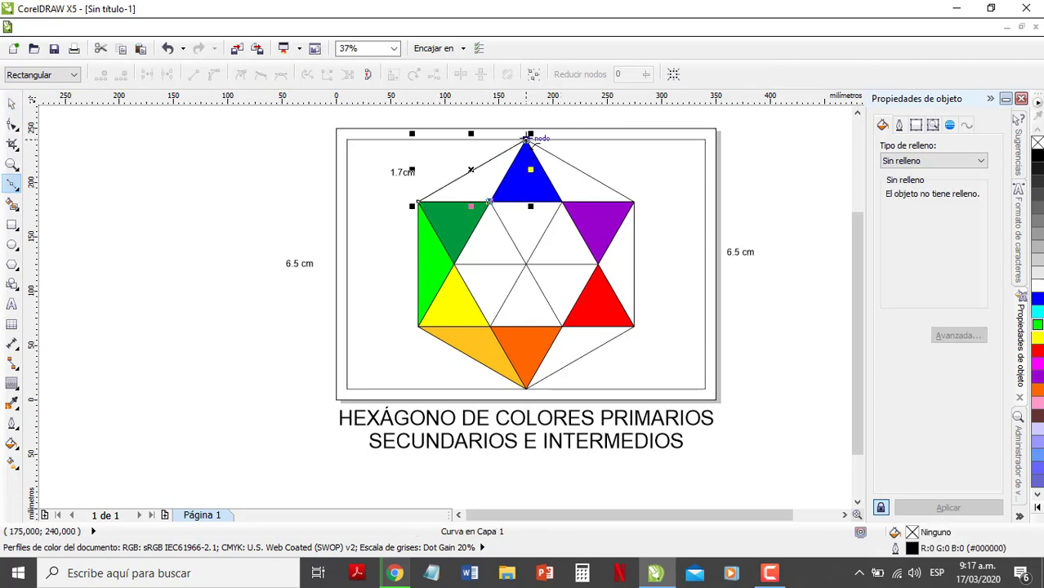
{"action": "left_click", "coordinate": [11, 104]}
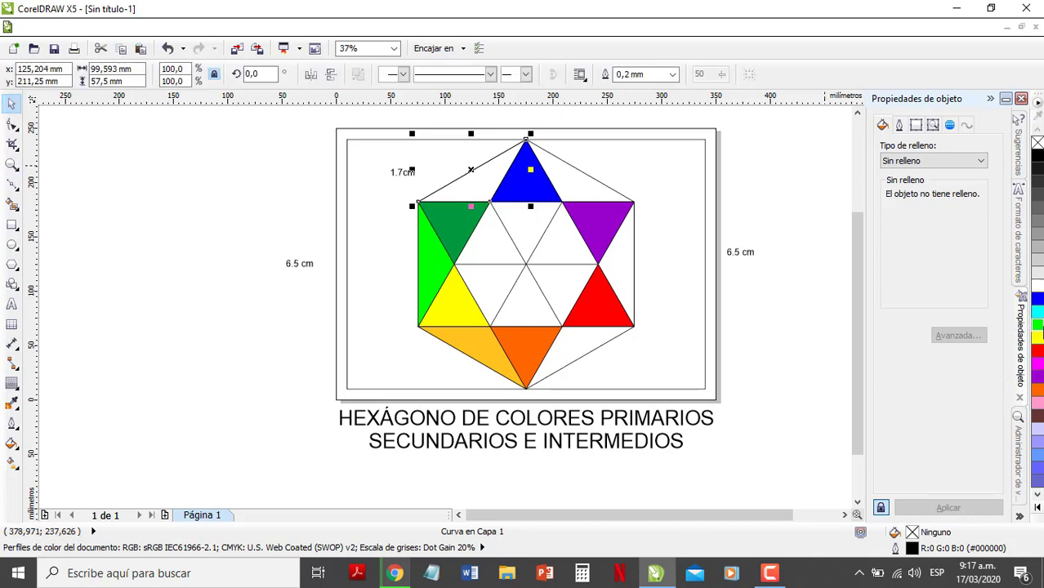
{"action": "left_click", "coordinate": [1037, 327]}
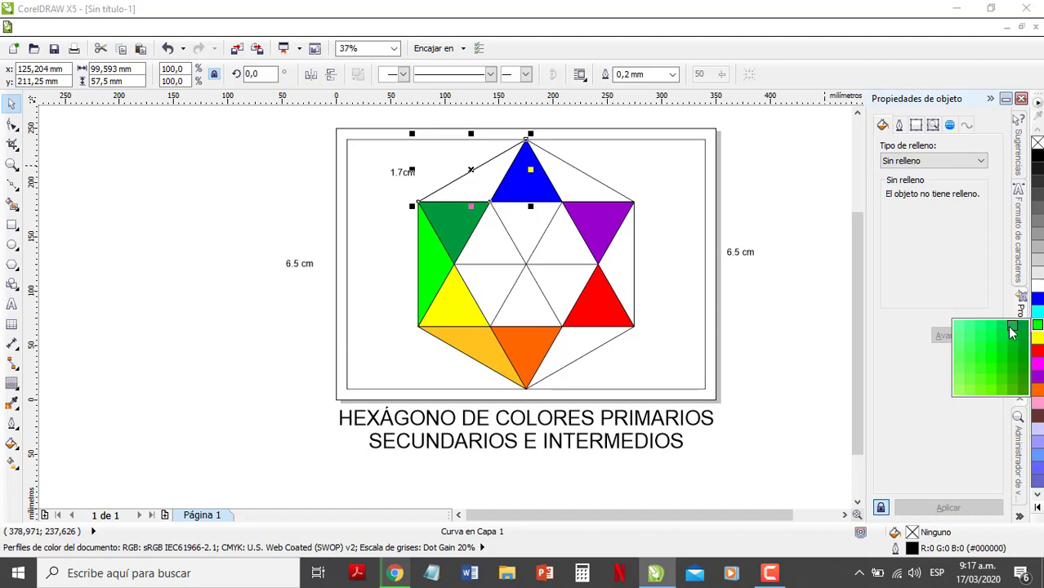
{"action": "left_click", "coordinate": [1002, 328]}
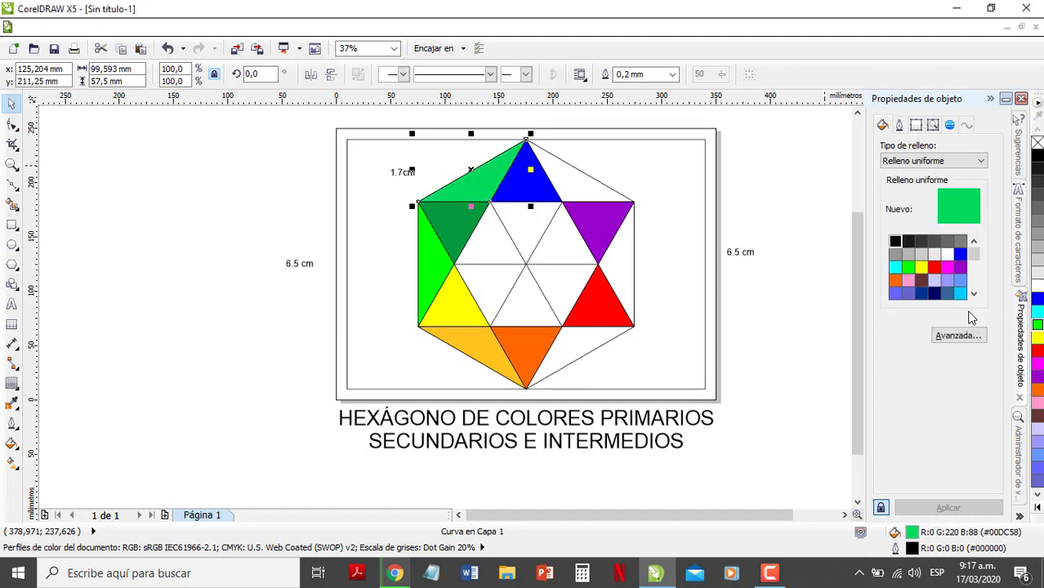
- Change the fill of the outer triangle between the green and blue points to the blue-green #13B06C and deselect it
{"action": "left_click", "coordinate": [943, 339]}
{"action": "key", "text": "shift+F11"}
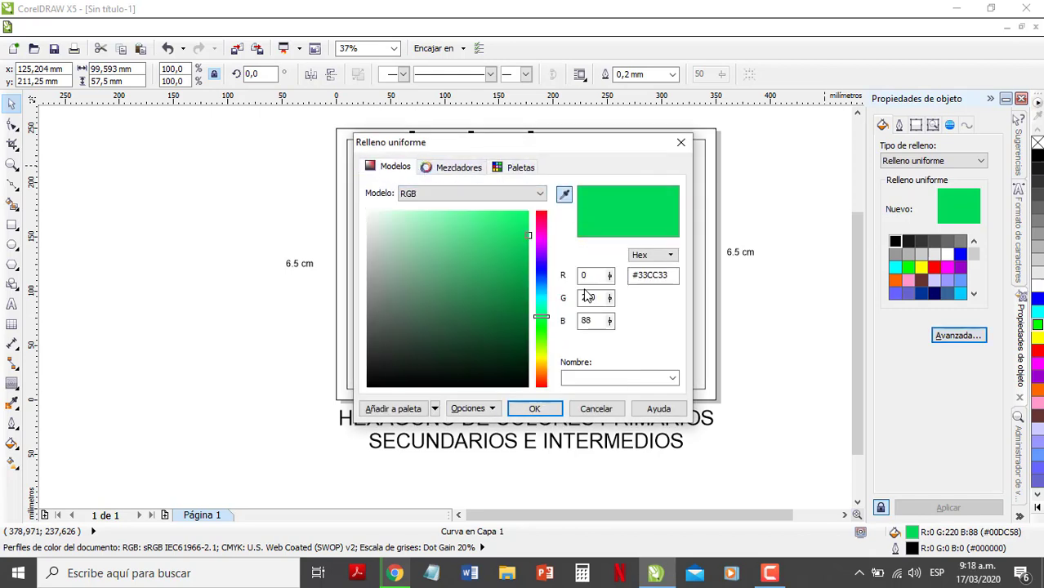
{"action": "left_click_drag", "start_coordinate": [532, 319], "coordinate": [546, 311]}
{"action": "left_click", "coordinate": [509, 267]}
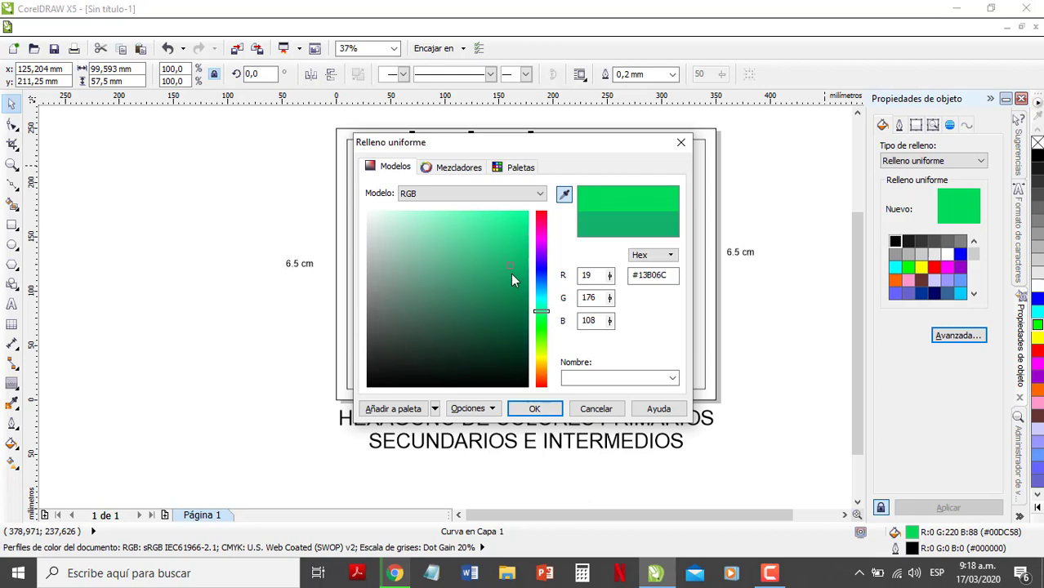
{"action": "left_click", "coordinate": [534, 408]}
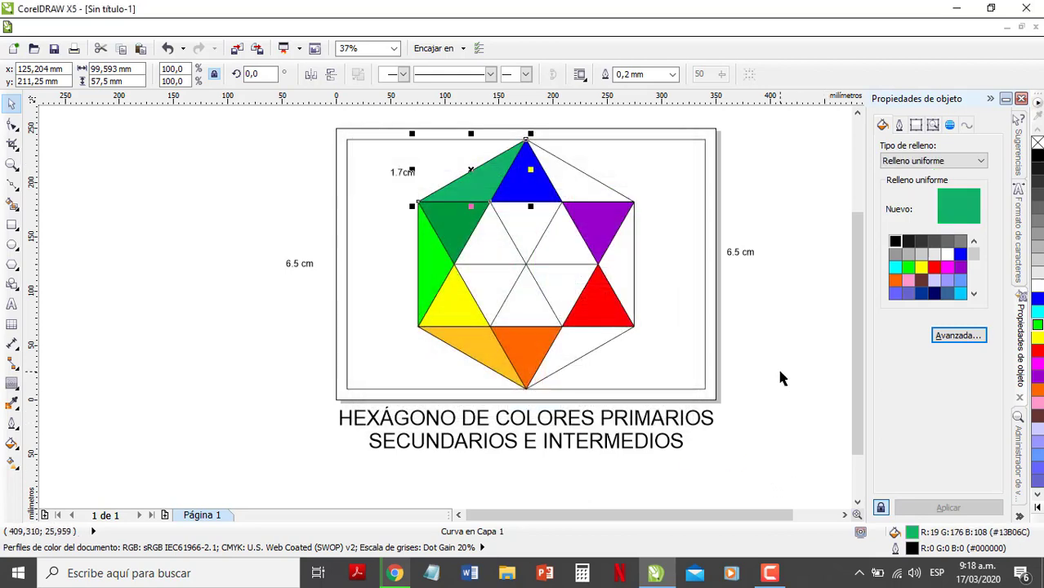
{"action": "left_click", "coordinate": [788, 302]}
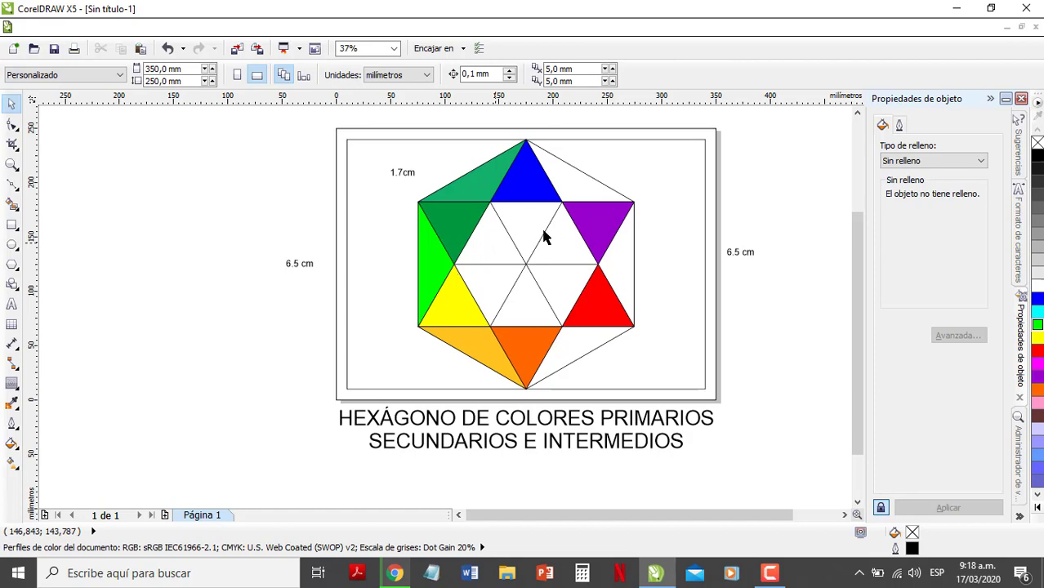
- Switch to Chrome and open the Blogger list of all posts for the class blog in a new tab
{"action": "left_click", "coordinate": [395, 573]}
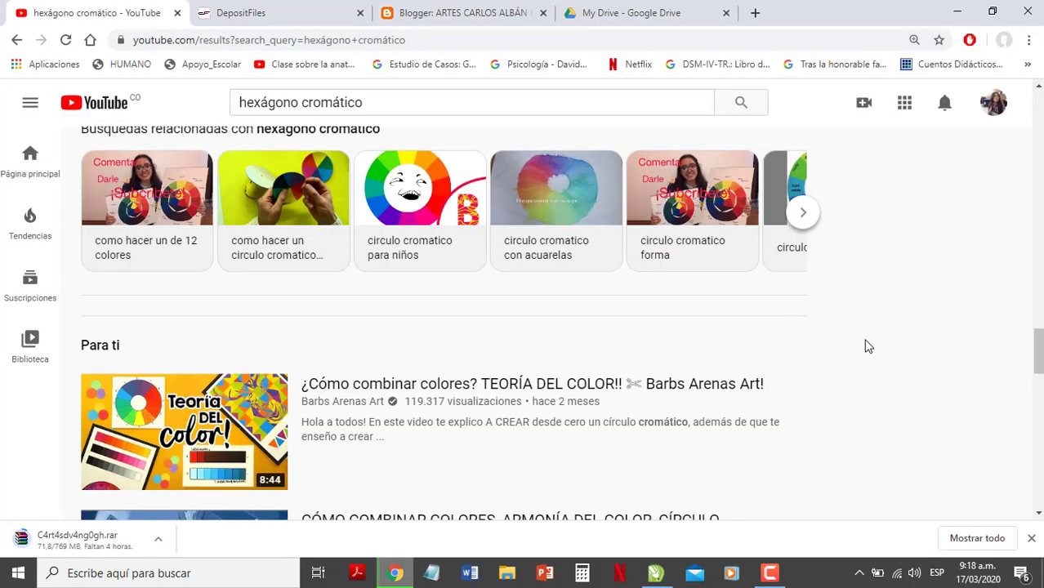
{"action": "left_click", "coordinate": [466, 13]}
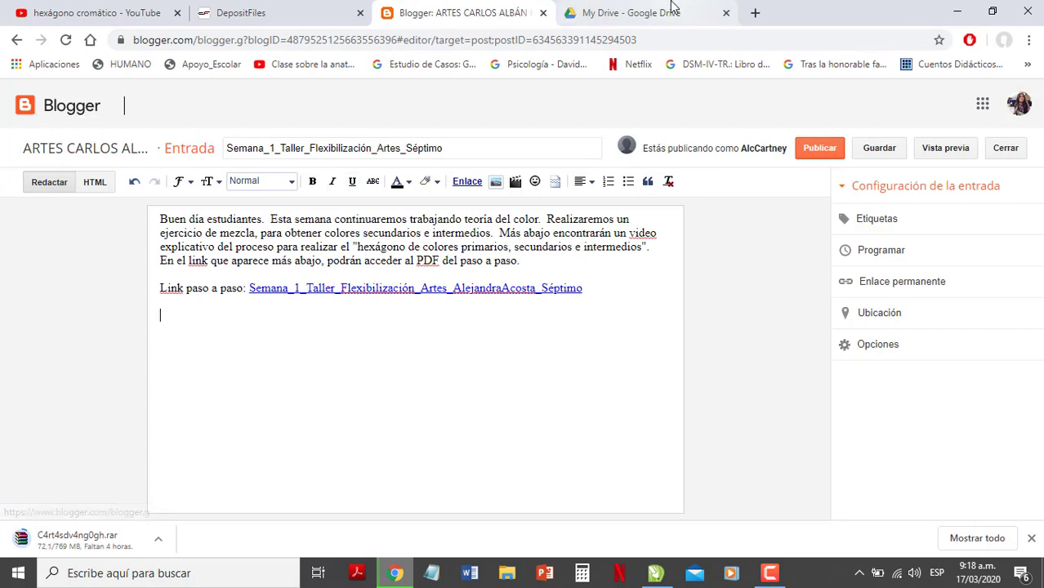
{"action": "key", "text": "ctrl+t"}
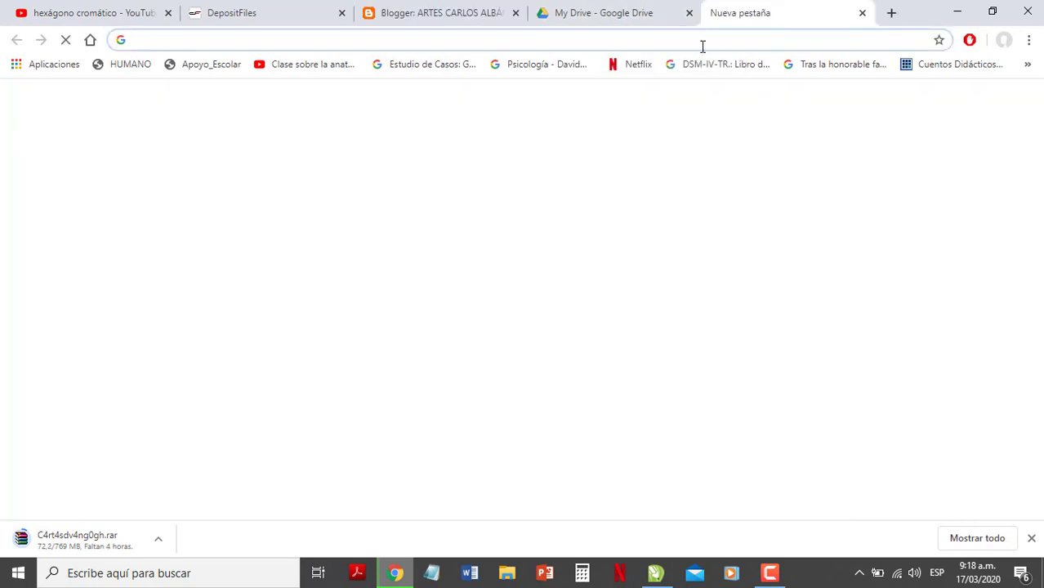
{"action": "type", "text": "BLOG"}
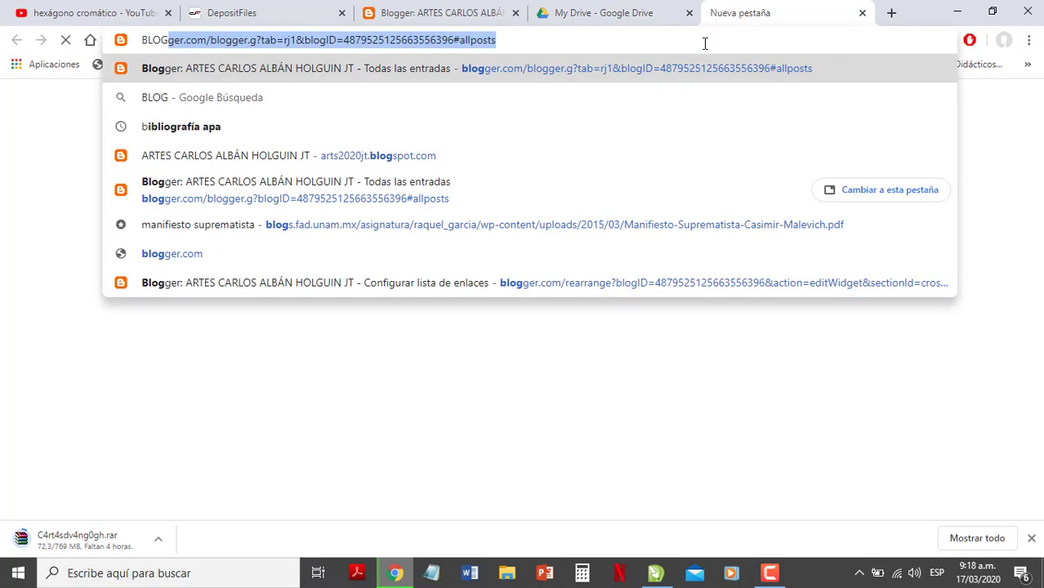
{"action": "left_click", "coordinate": [678, 70]}
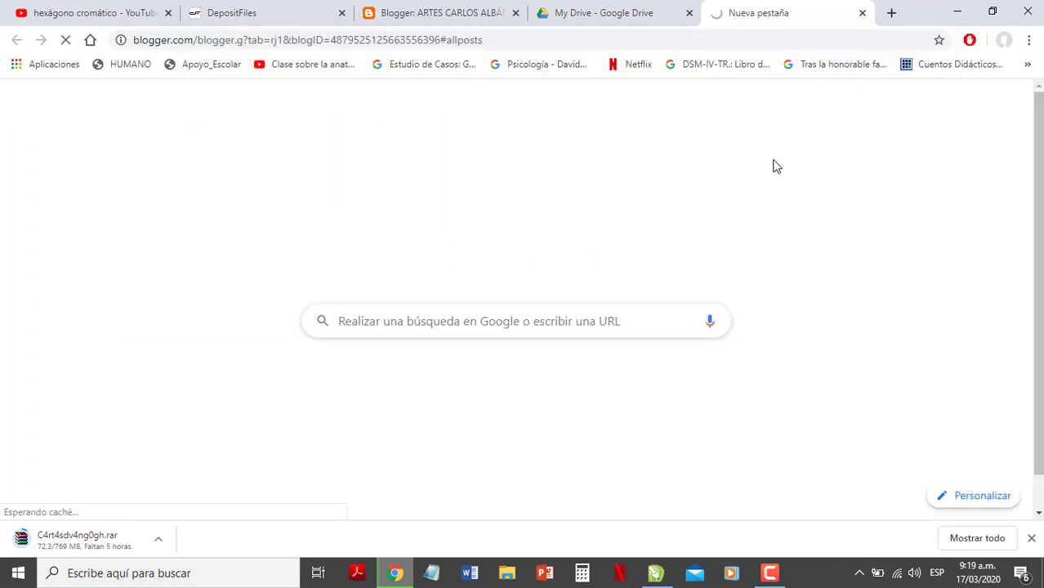